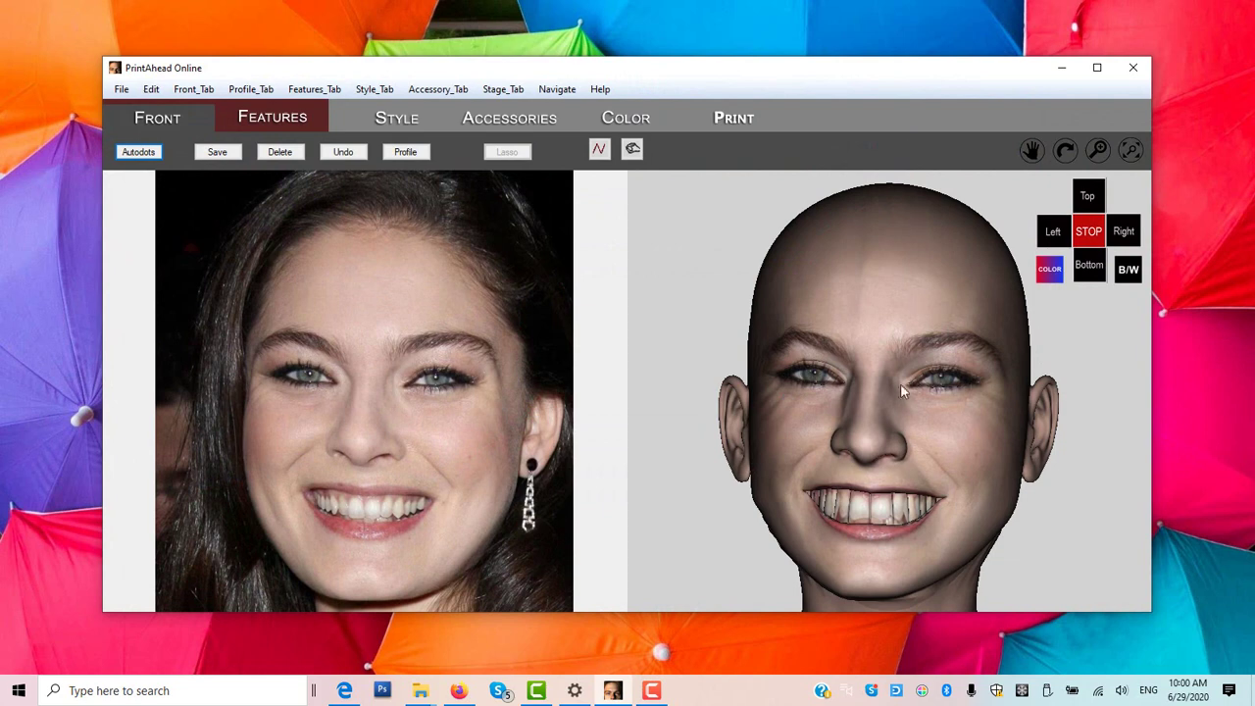
# Maximize the application window and open the print settings for the 3D head.
pyautogui.click(1053, 233)
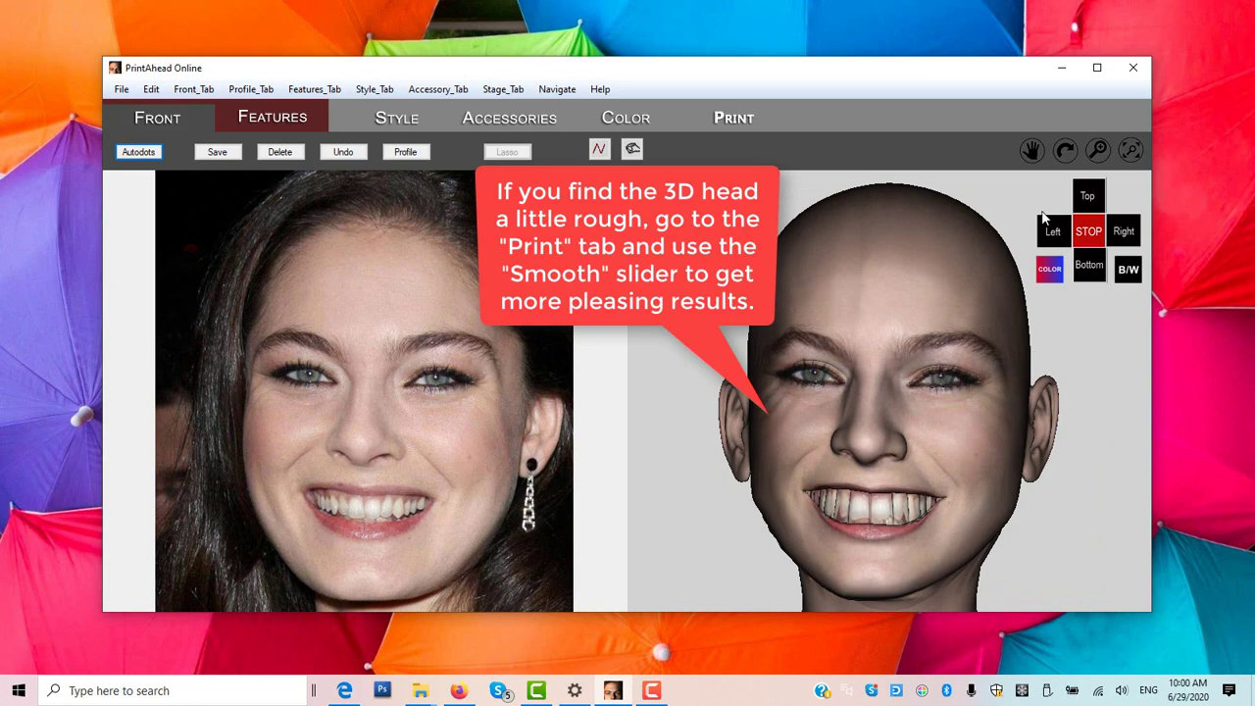
pyautogui.click(1097, 70)
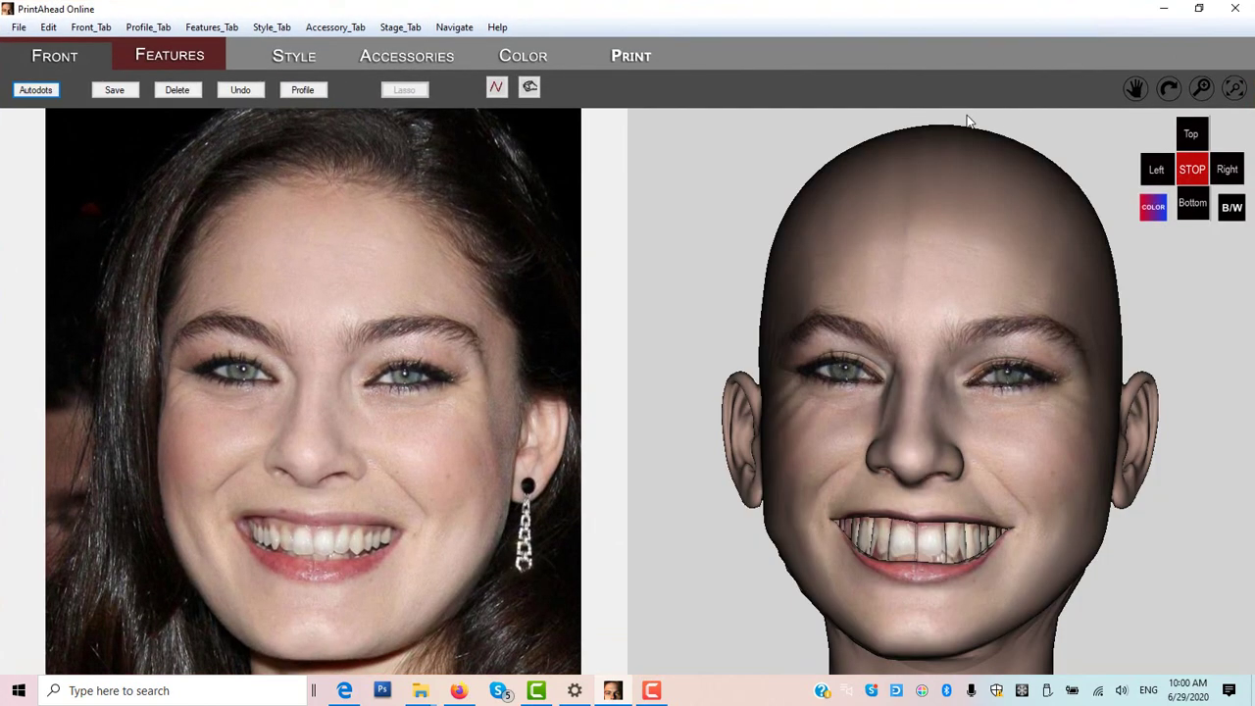
pyautogui.click(626, 56)
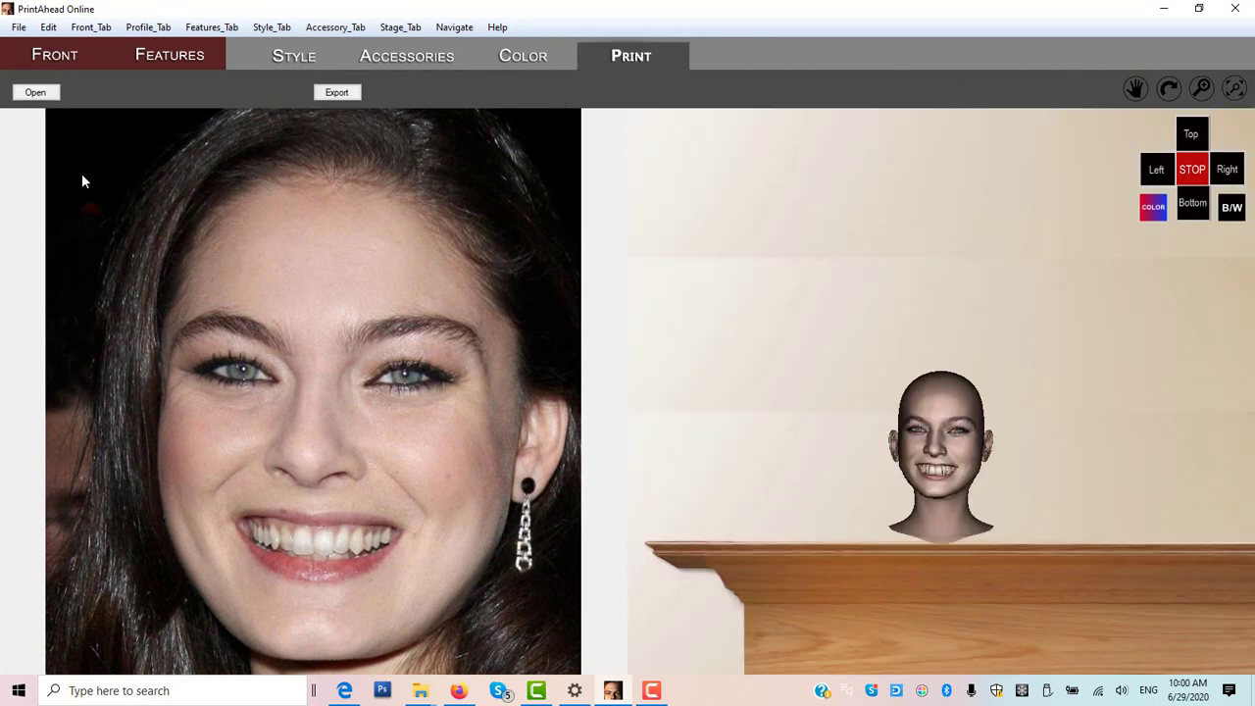
pyautogui.click(35, 92)
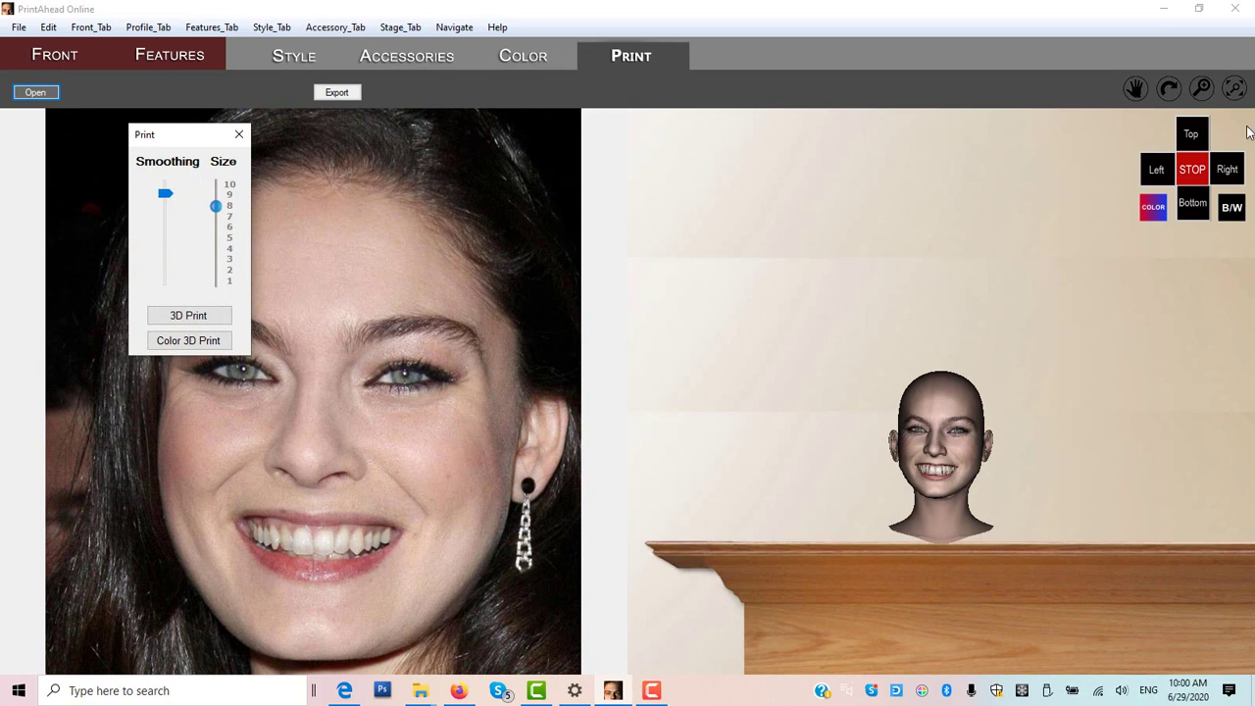
# Smooth the rough surface of the 3D head with the Smoothing setting for printing.
pyautogui.click(1202, 89)
pyautogui.moveTo(1025, 477); pyautogui.dragTo(1039, 301)
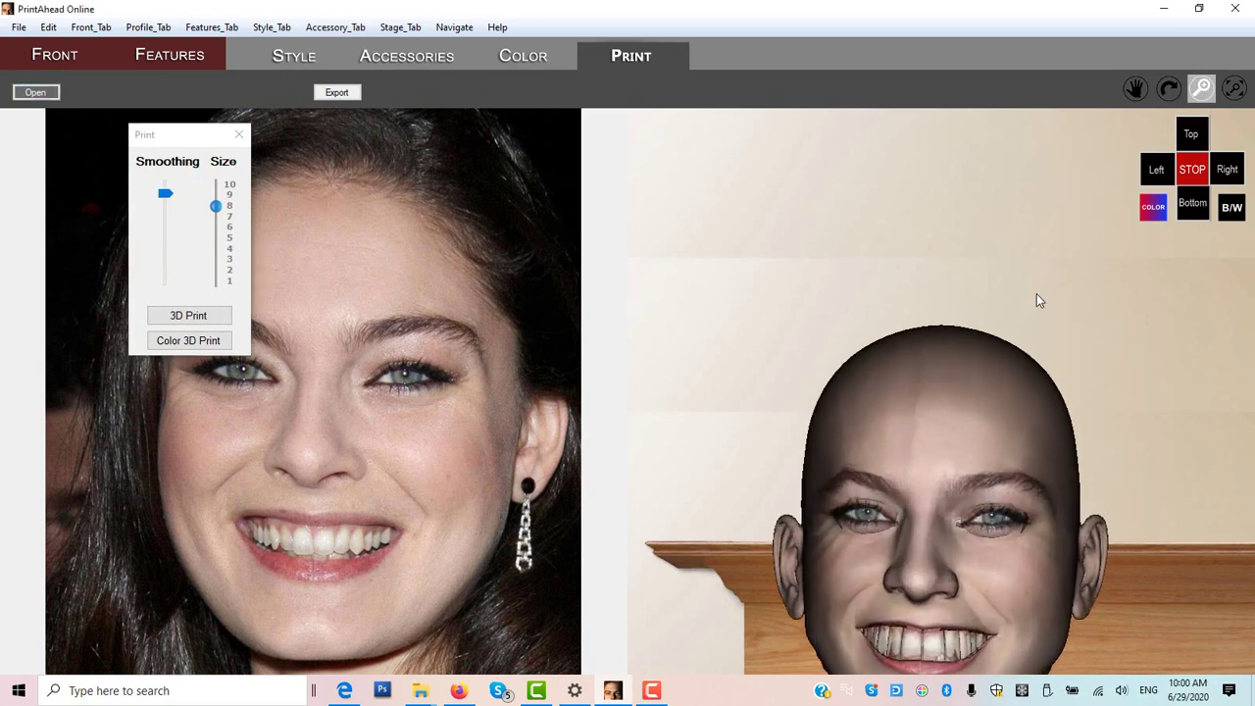
pyautogui.click(1134, 89)
pyautogui.moveTo(946, 236); pyautogui.dragTo(912, 417)
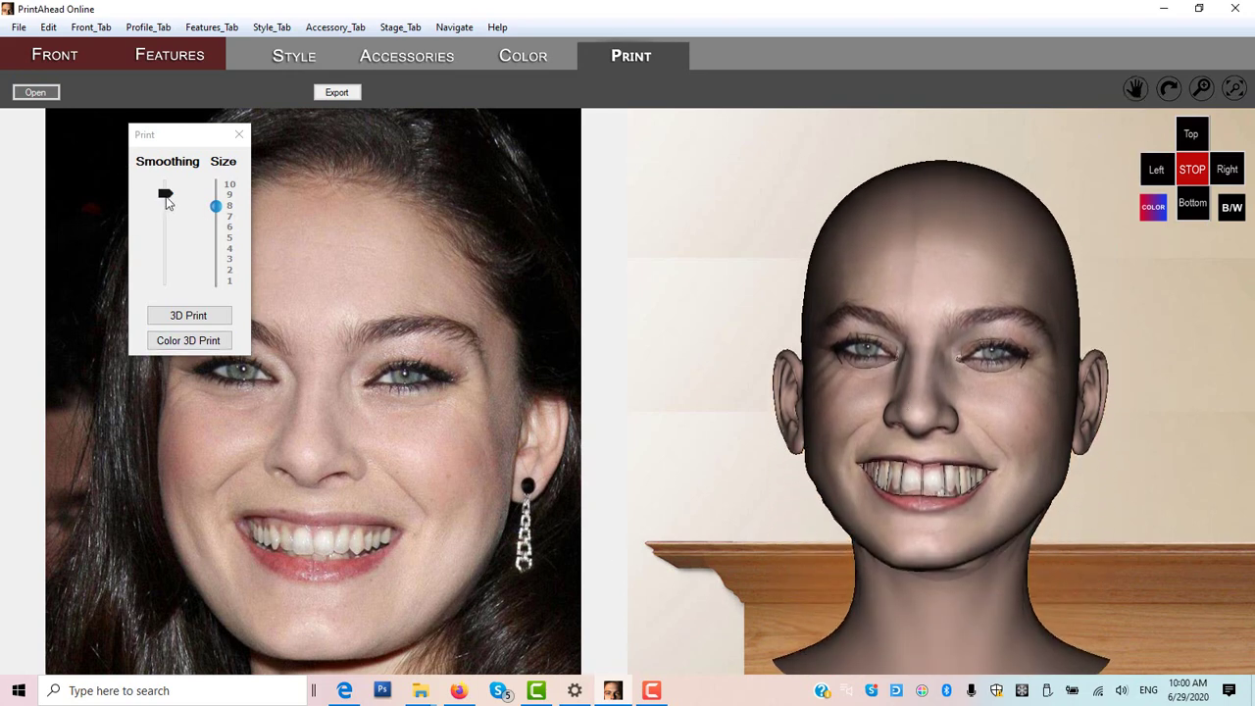
pyautogui.moveTo(165, 195); pyautogui.dragTo(160, 226)
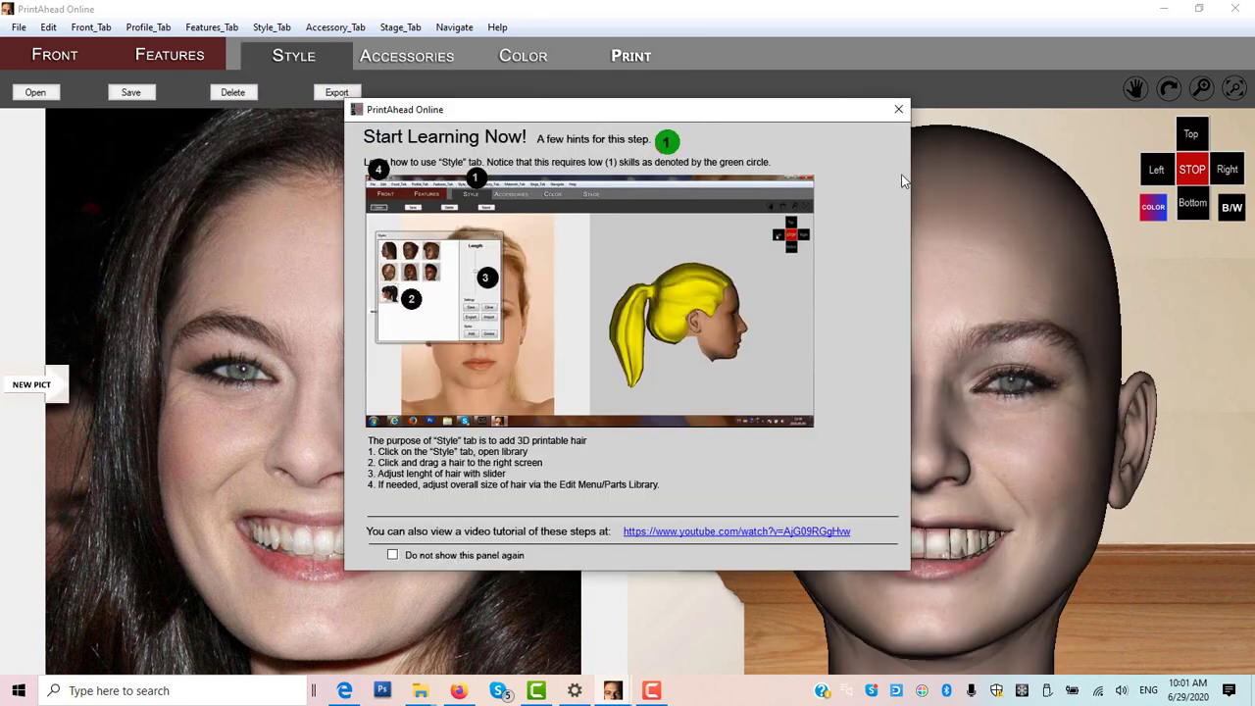
# Add the long straight hairstyle from the style library to the 3D head, accepting the default part title.
pyautogui.click(910, 101)
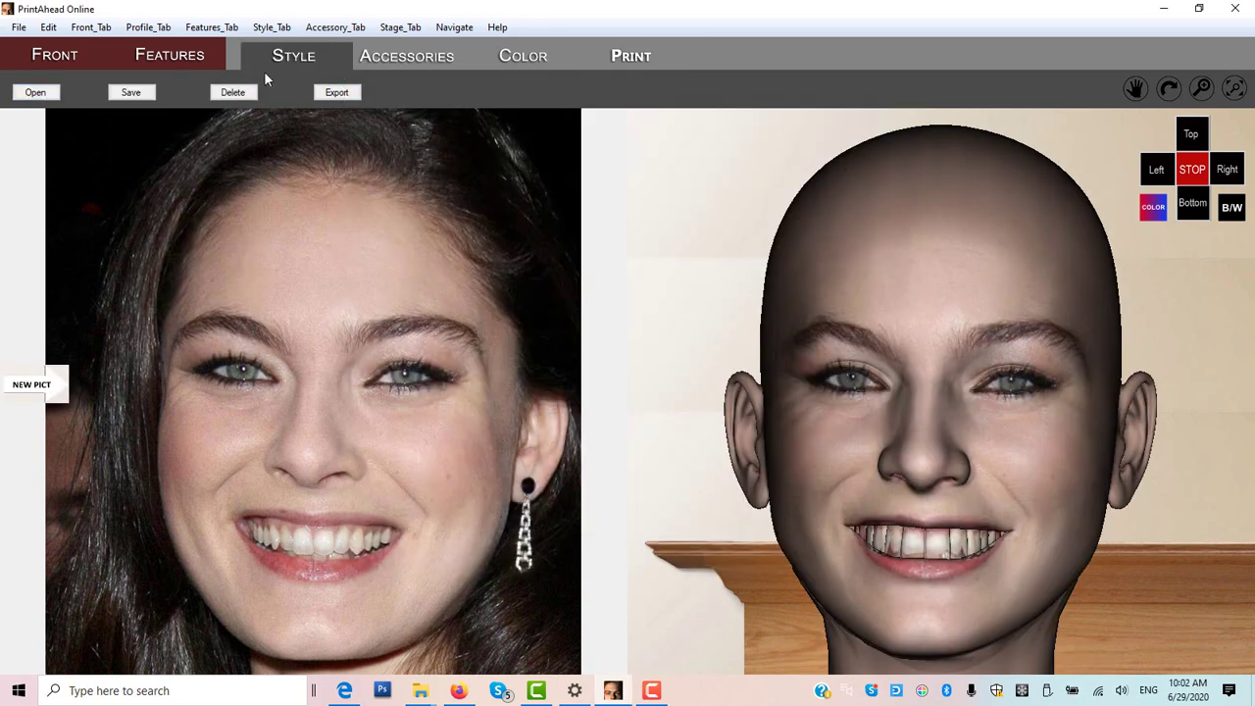
pyautogui.click(33, 97)
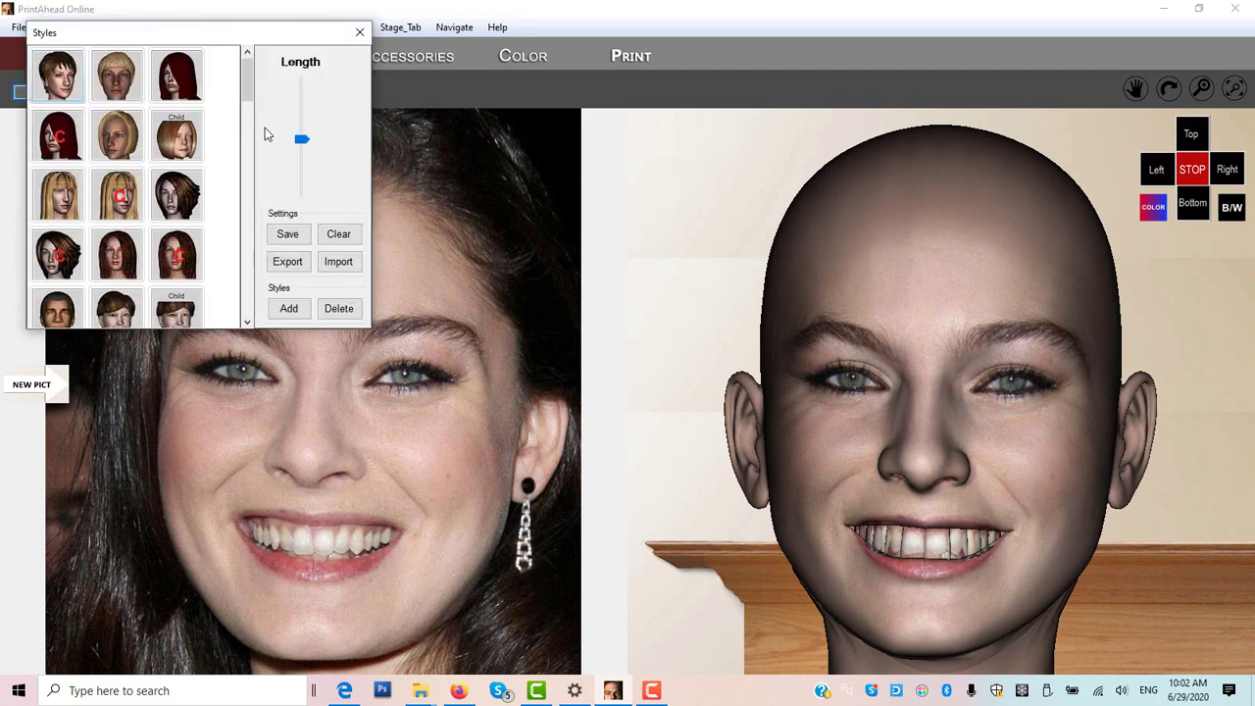
pyautogui.moveTo(253, 35); pyautogui.dragTo(501, 266)
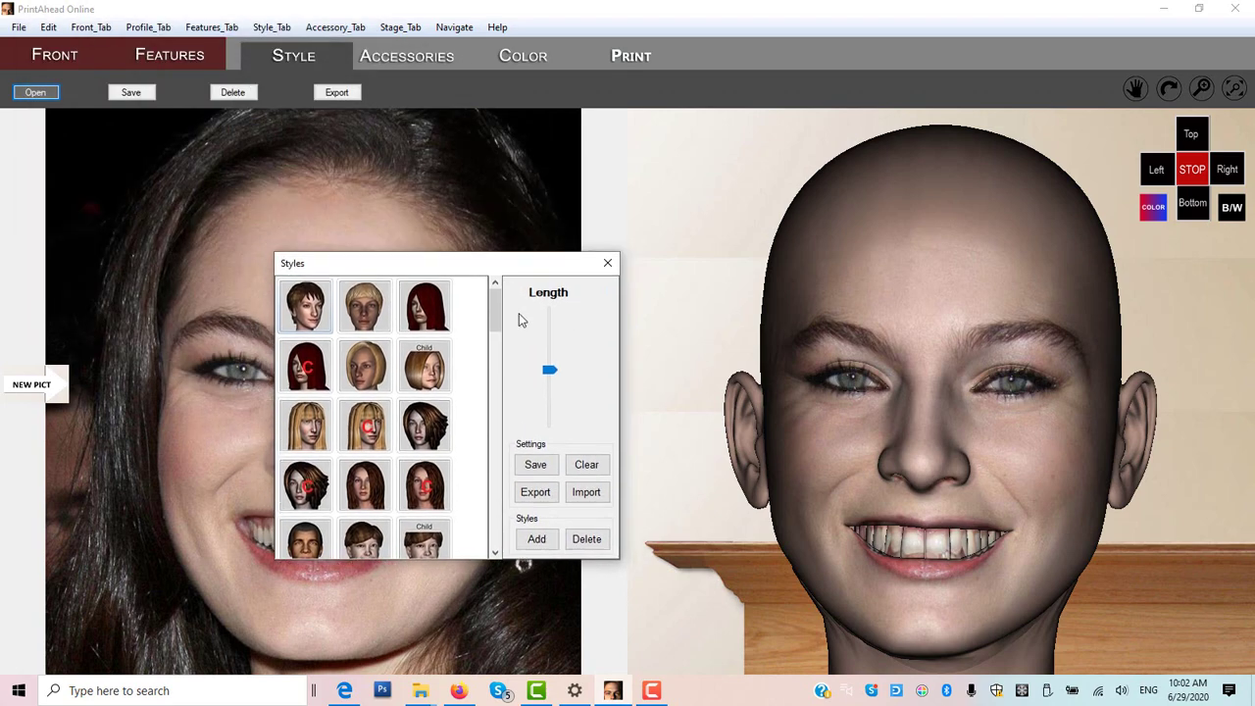
pyautogui.moveTo(520, 319); pyautogui.dragTo(553, 377)
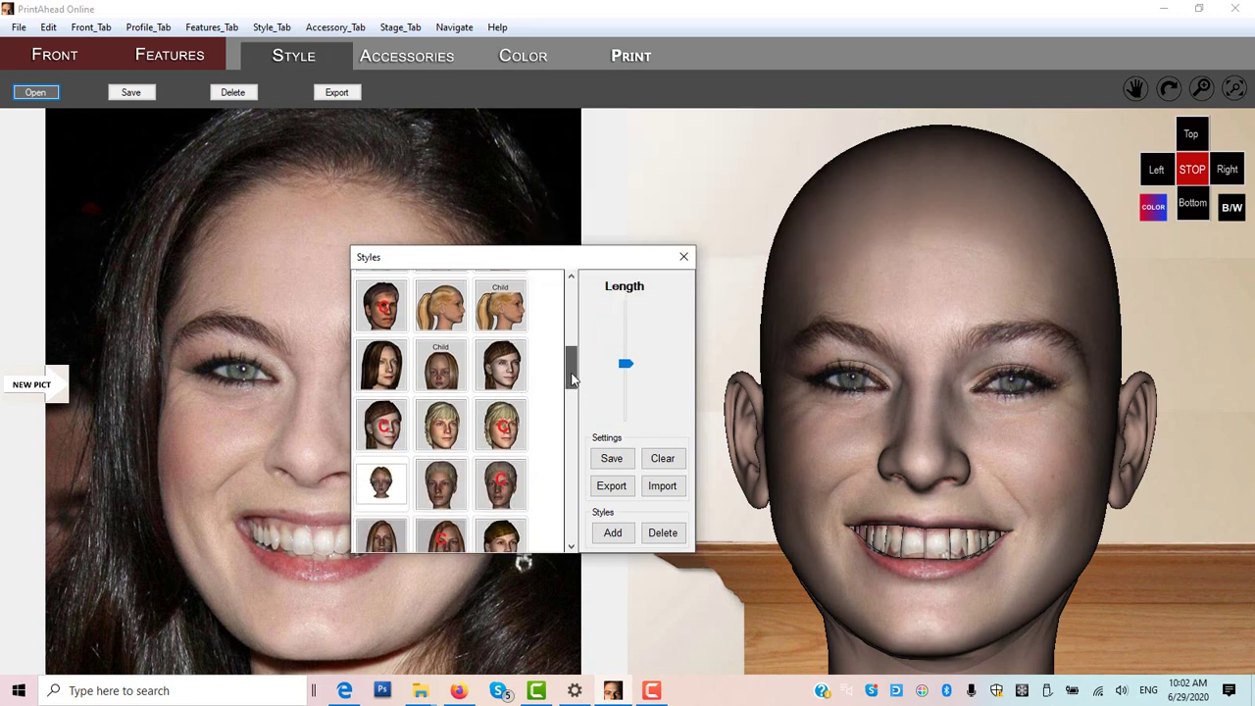
pyautogui.moveTo(574, 378); pyautogui.dragTo(574, 392)
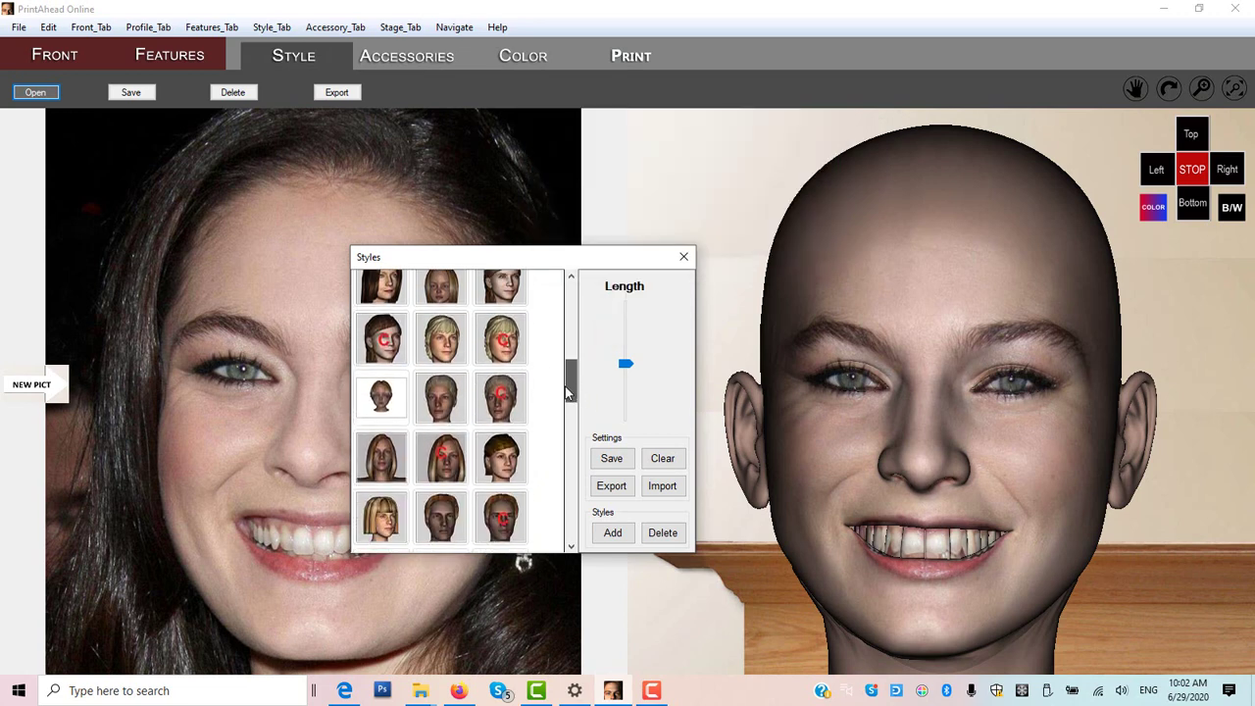
pyautogui.click(385, 464)
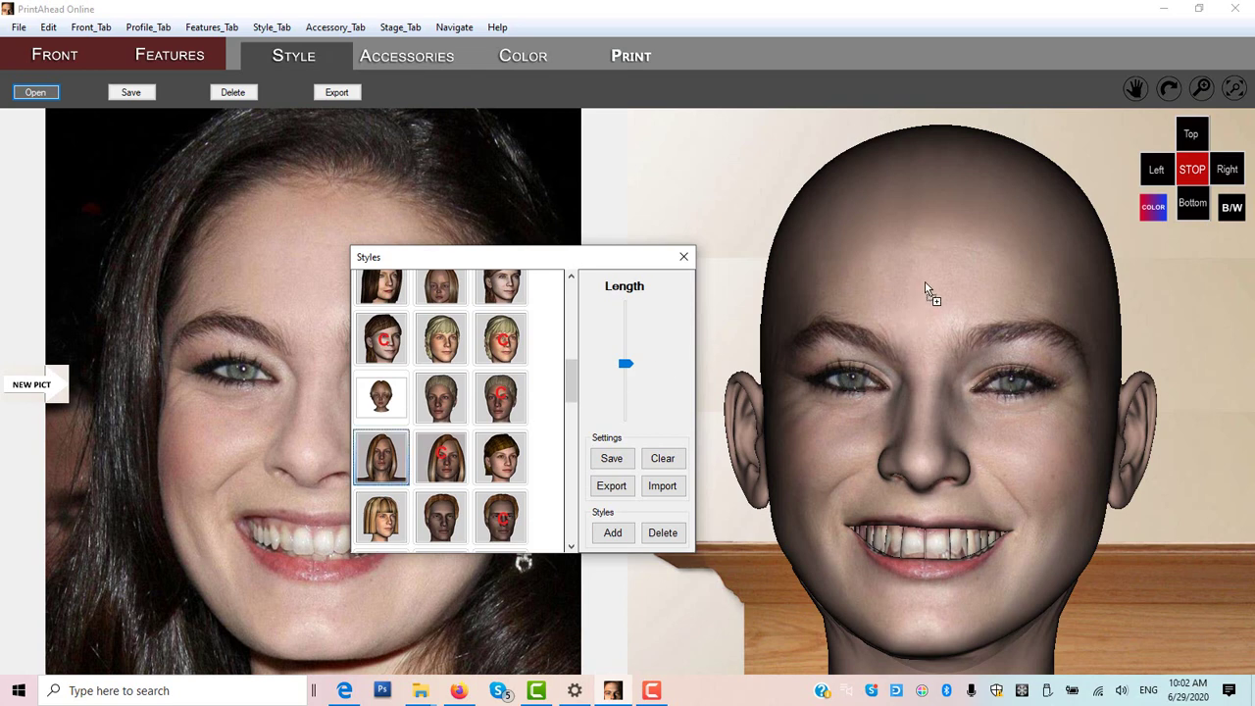
pyautogui.moveTo(927, 291); pyautogui.dragTo(922, 292)
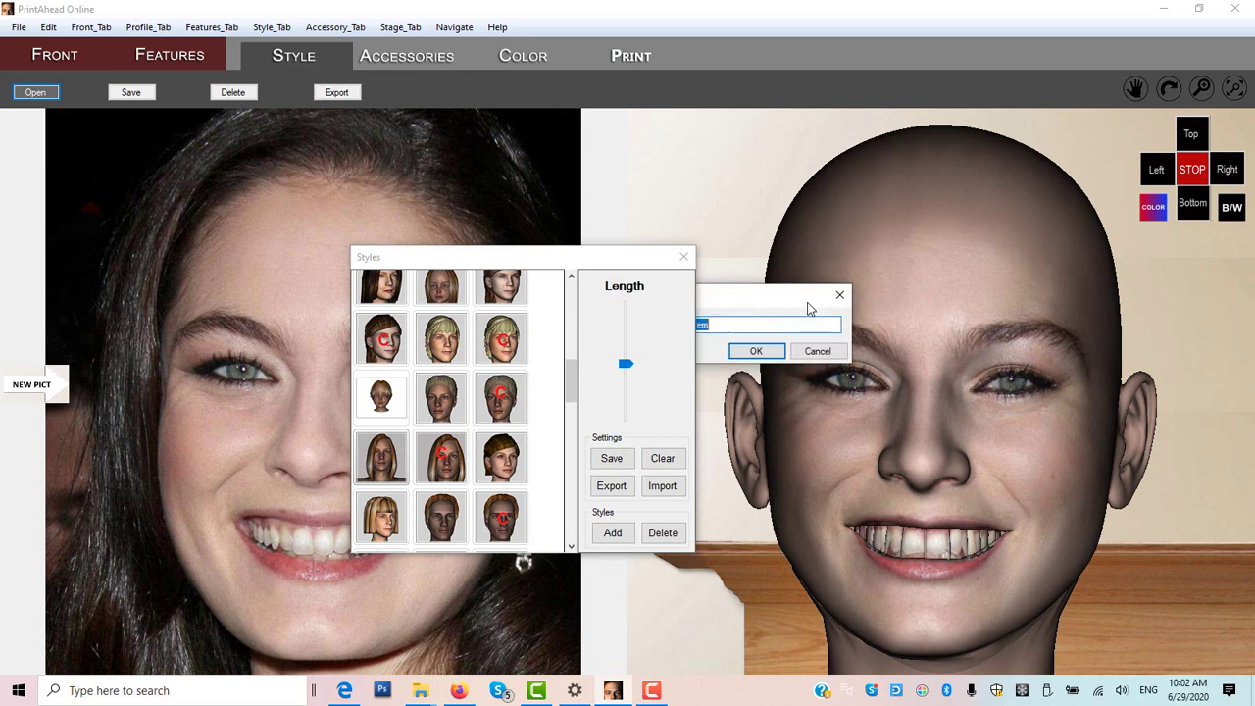
pyautogui.click(762, 355)
pyautogui.click(756, 353)
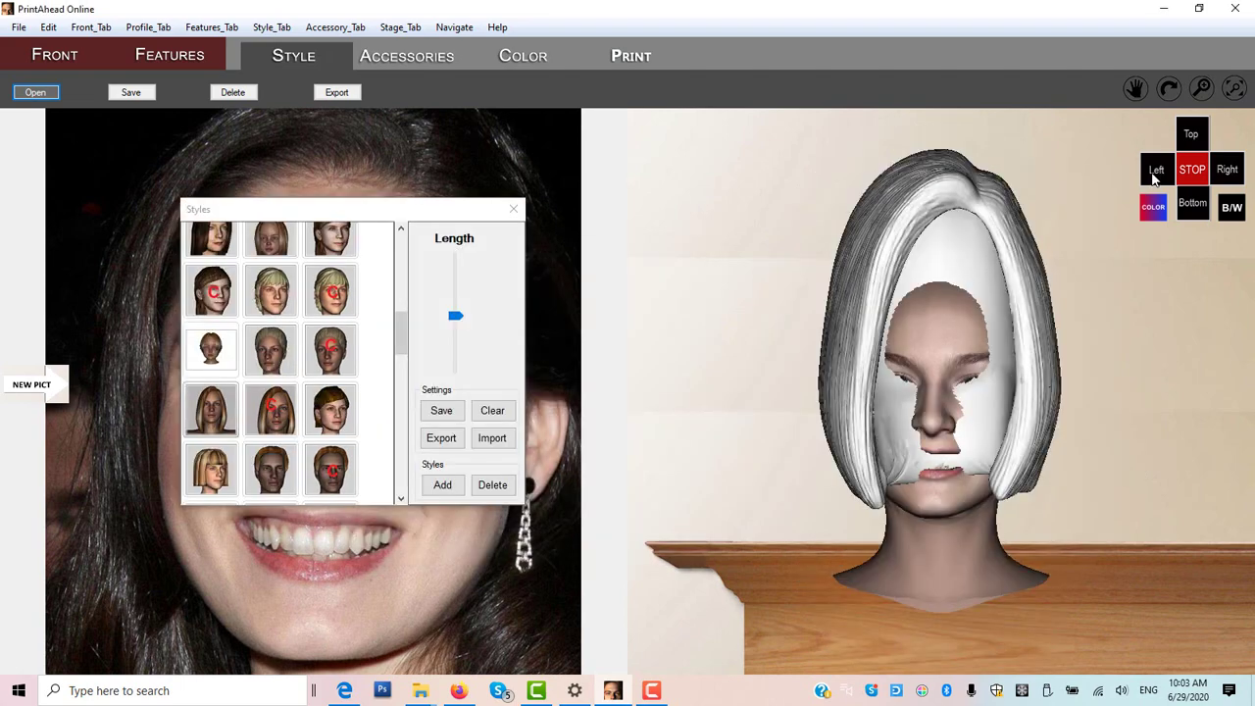
# Move the hair back and down over the skull in side view, and fine-tune its fit from the front.
pyautogui.click(1154, 174)
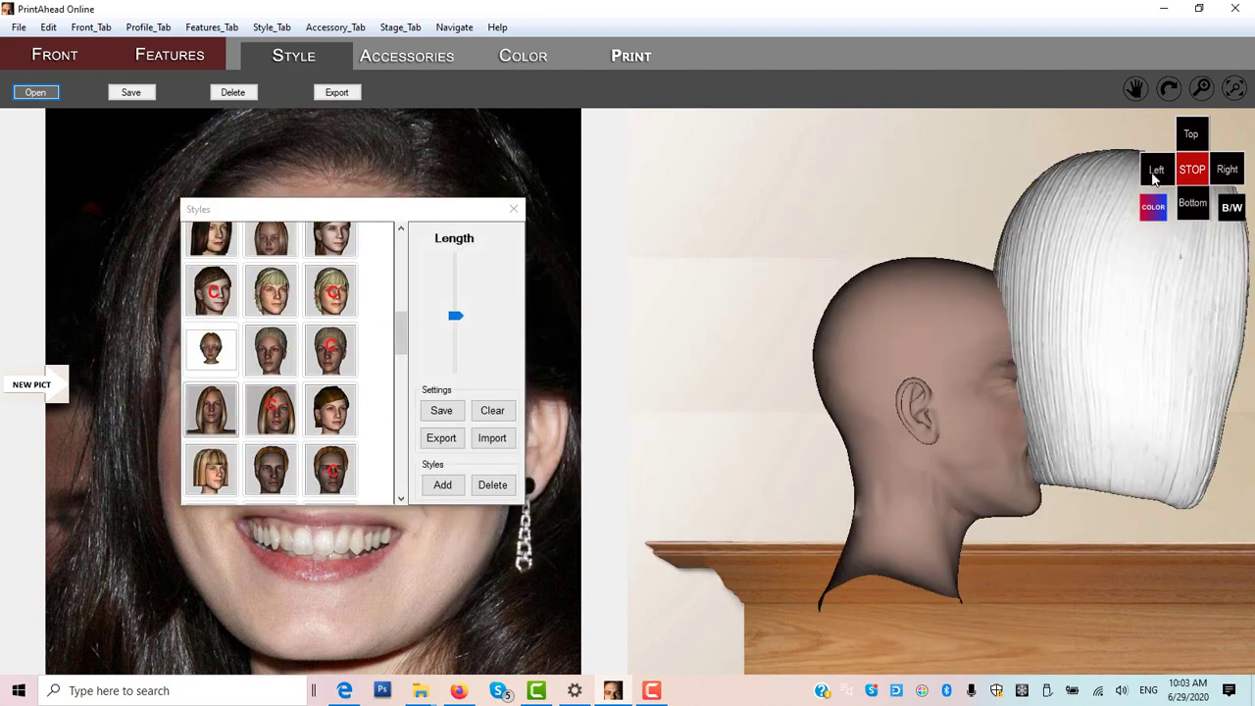
pyautogui.click(1083, 307)
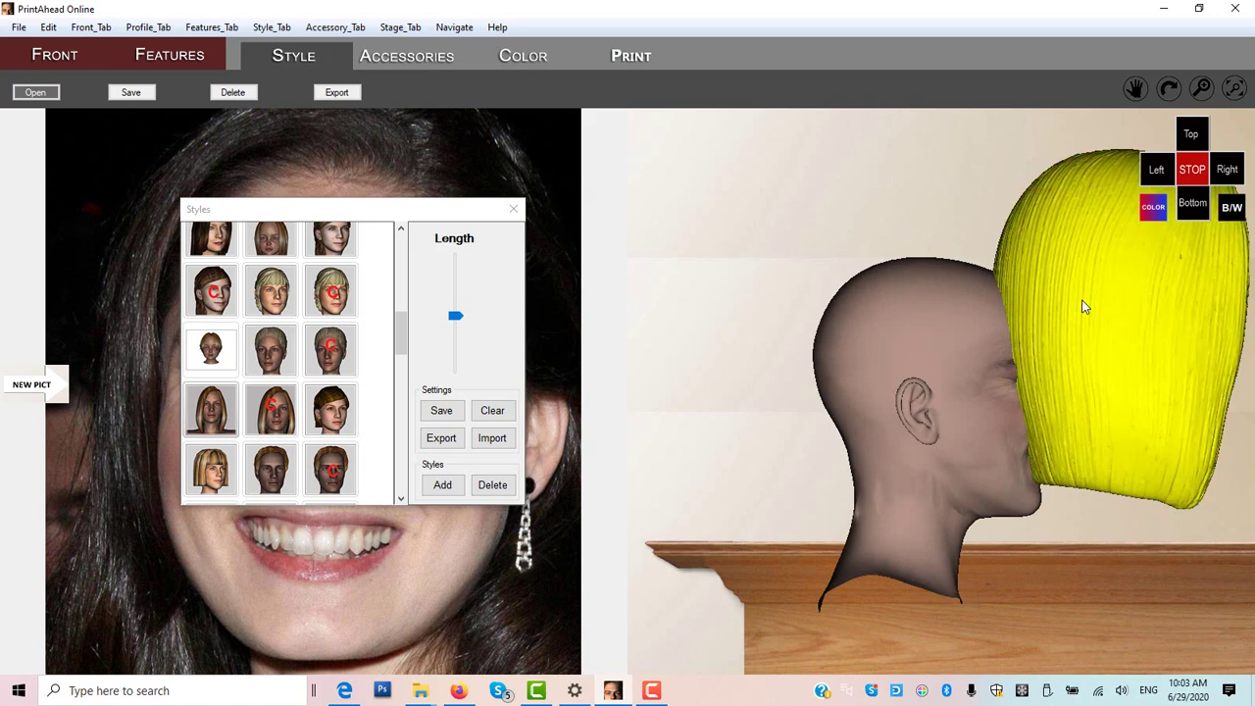
pyautogui.moveTo(1083, 306); pyautogui.dragTo(885, 396)
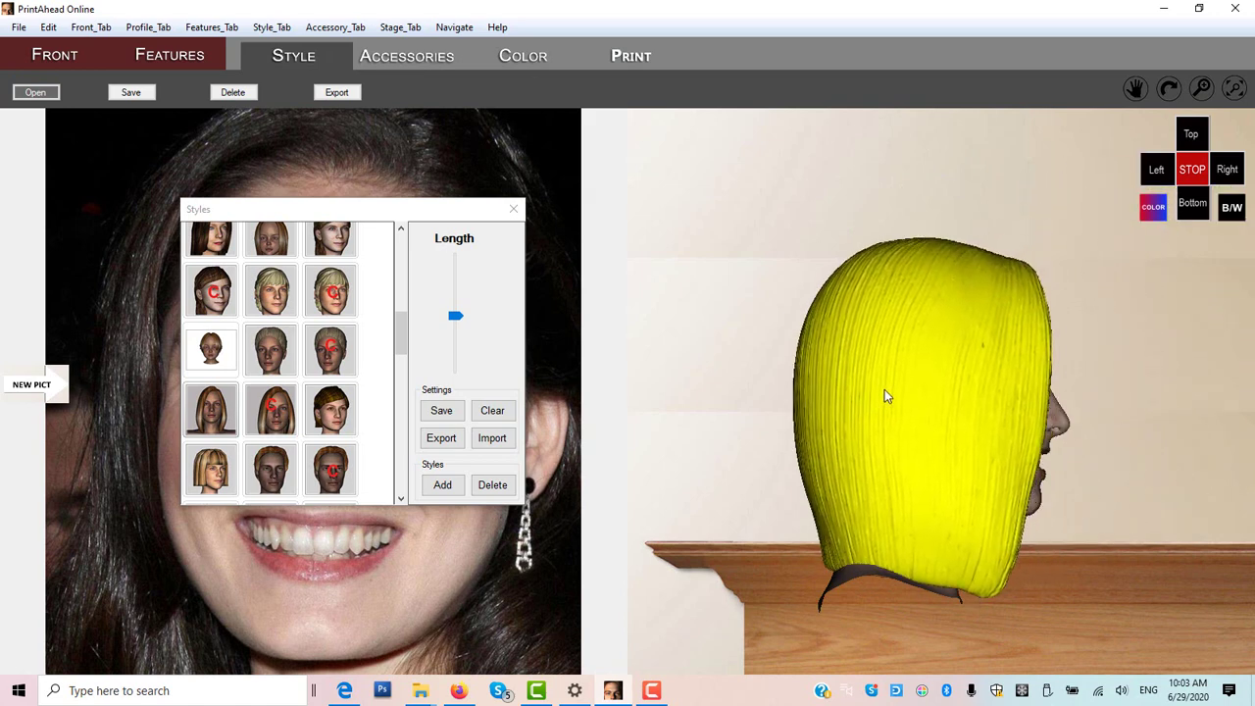
pyautogui.click(1192, 133)
pyautogui.moveTo(962, 267); pyautogui.dragTo(961, 247)
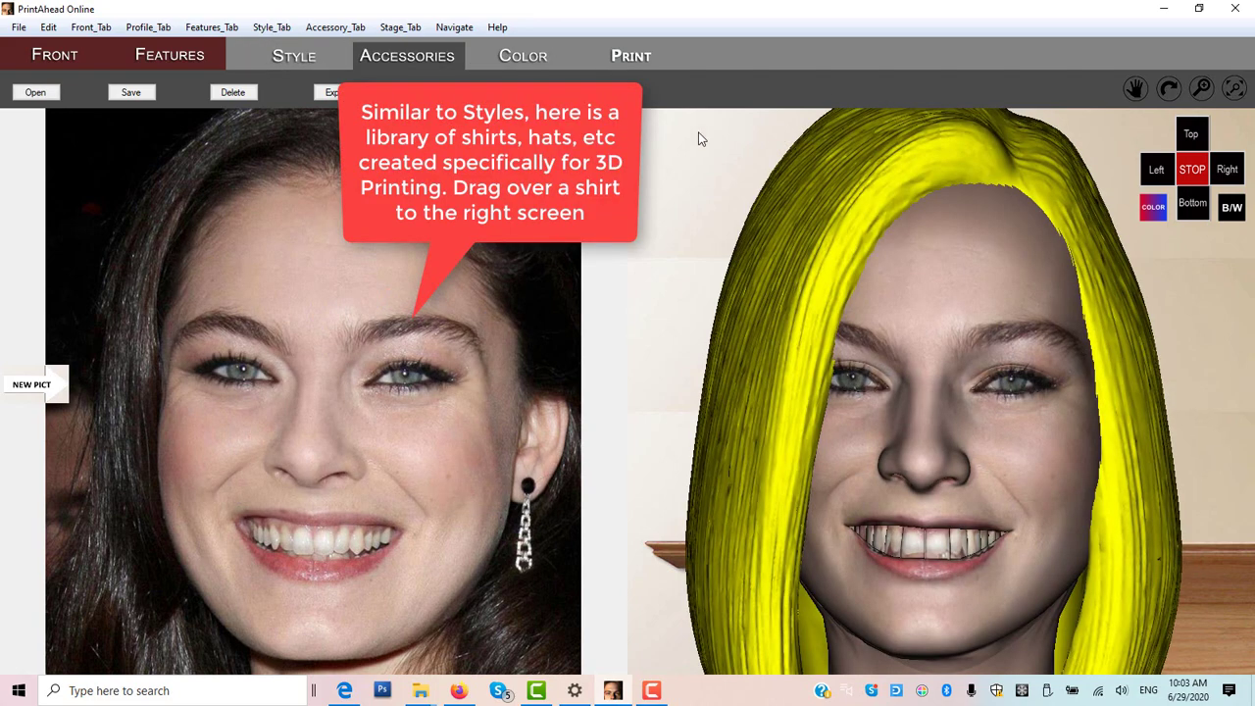
# Add the plain round-neck T-shirt from the accessories library to the model, accepting the default part title.
pyautogui.click(35, 92)
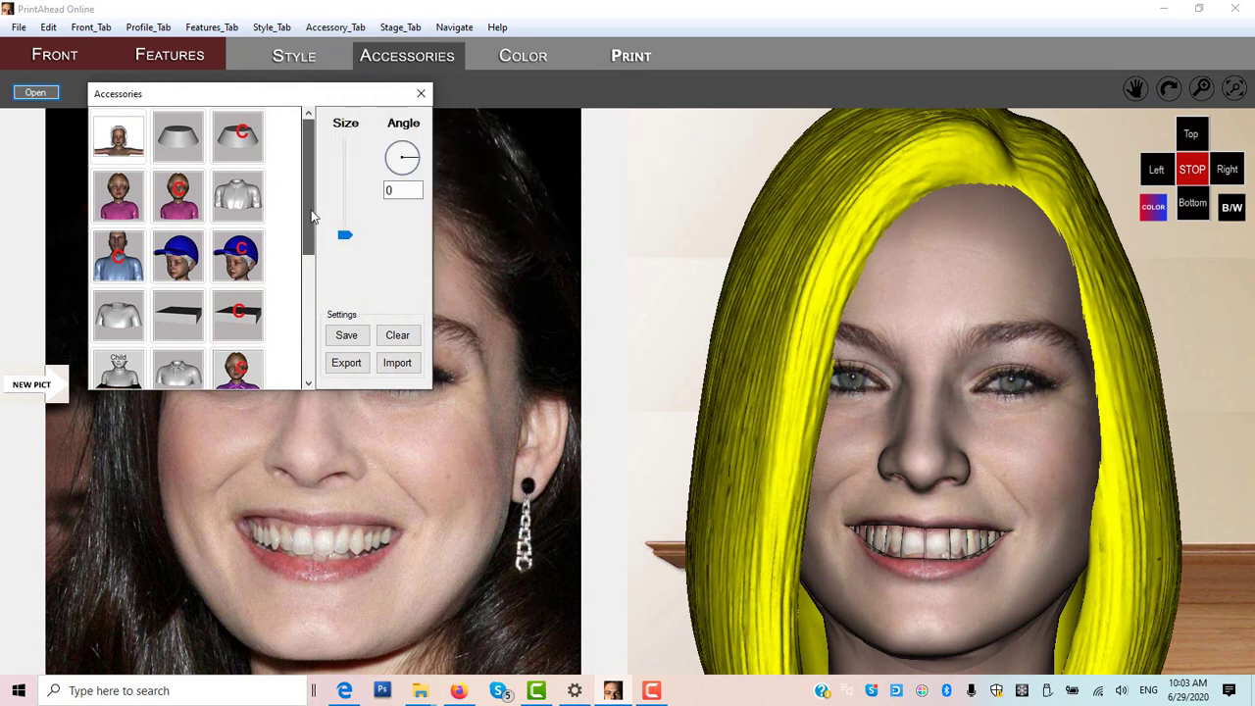
pyautogui.moveTo(311, 210); pyautogui.dragTo(308, 238)
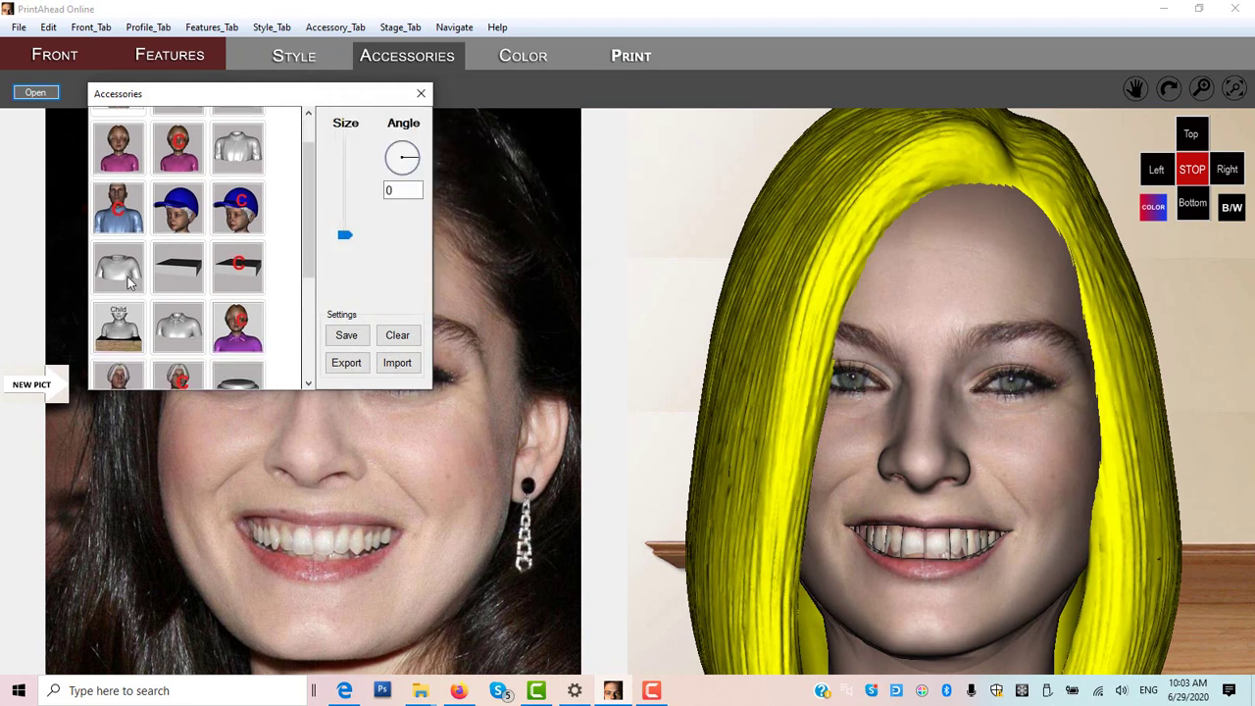
pyautogui.moveTo(128, 282); pyautogui.dragTo(667, 409)
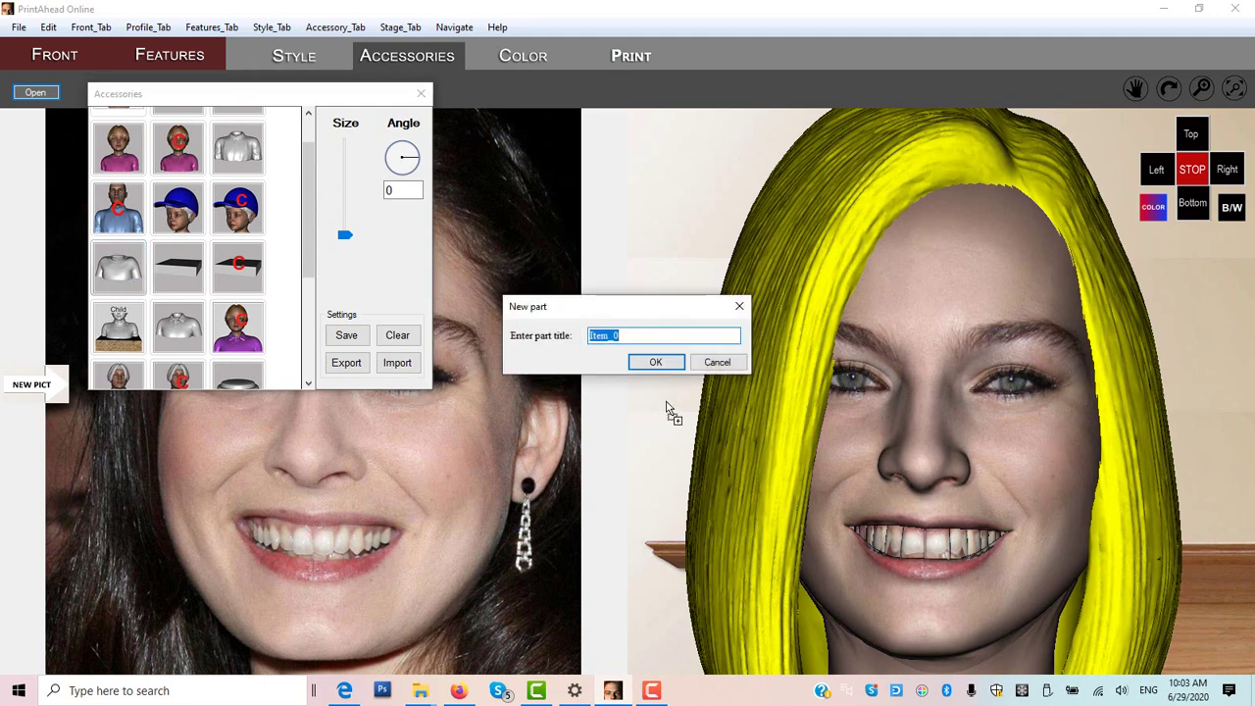
pyautogui.click(655, 363)
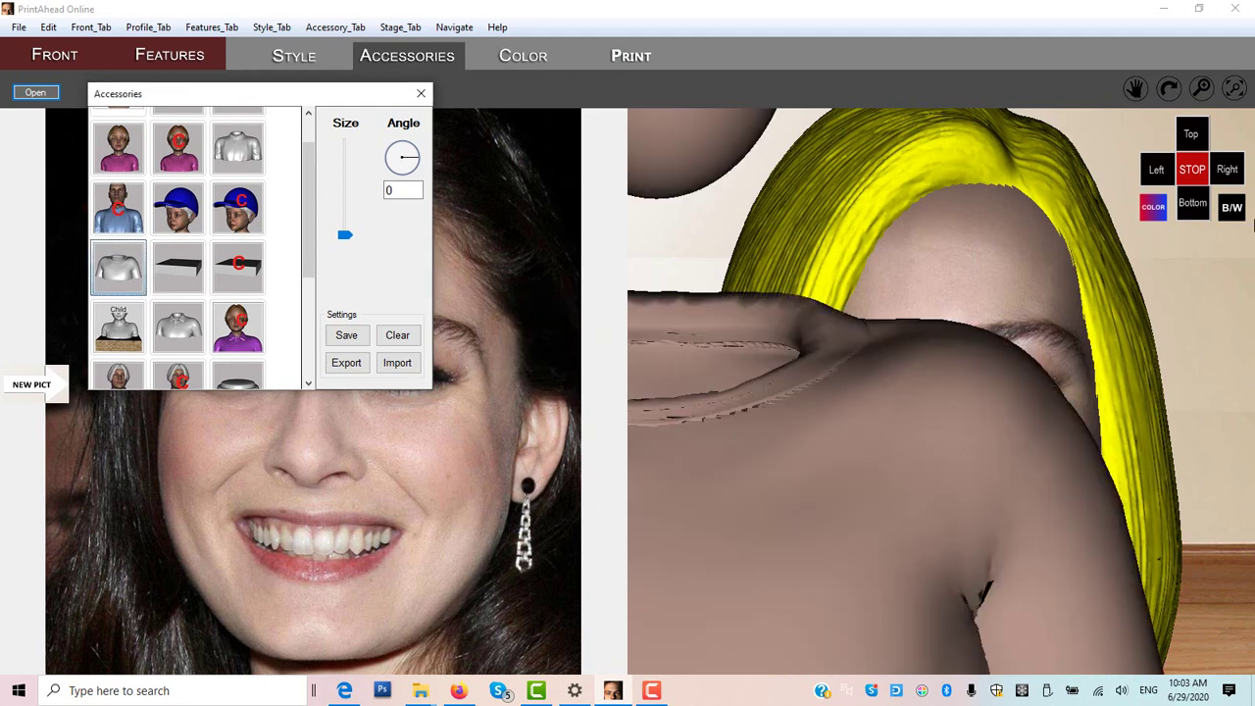
# Position the shirt below the head, centring it on the neck from the front and shifting it back under the hair from the side.
pyautogui.click(1241, 91)
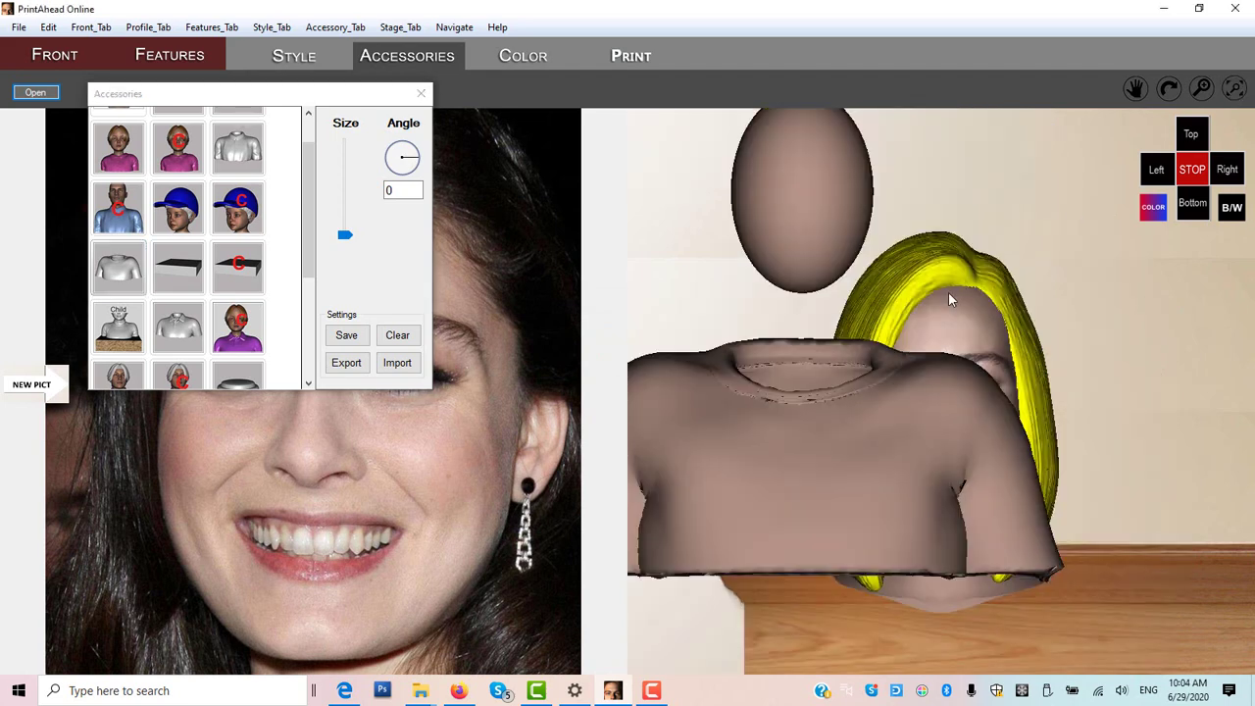
pyautogui.click(810, 441)
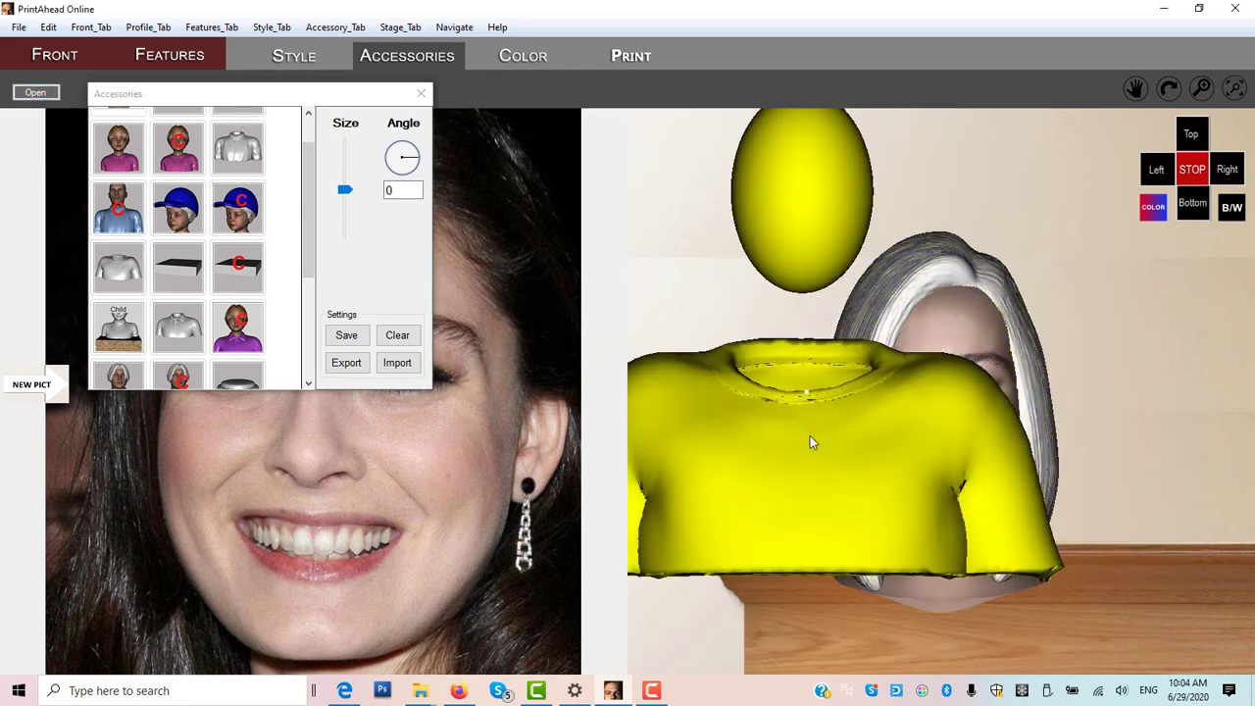
pyautogui.moveTo(810, 441); pyautogui.dragTo(949, 638)
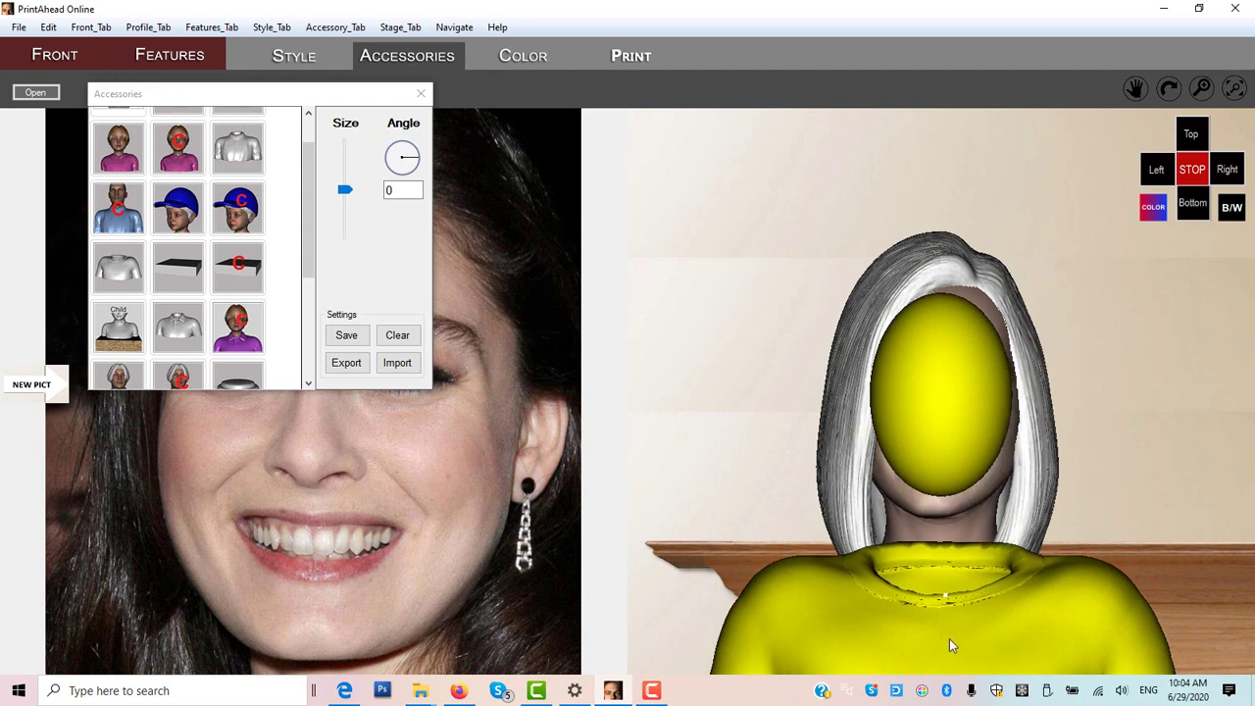
pyautogui.click(1157, 174)
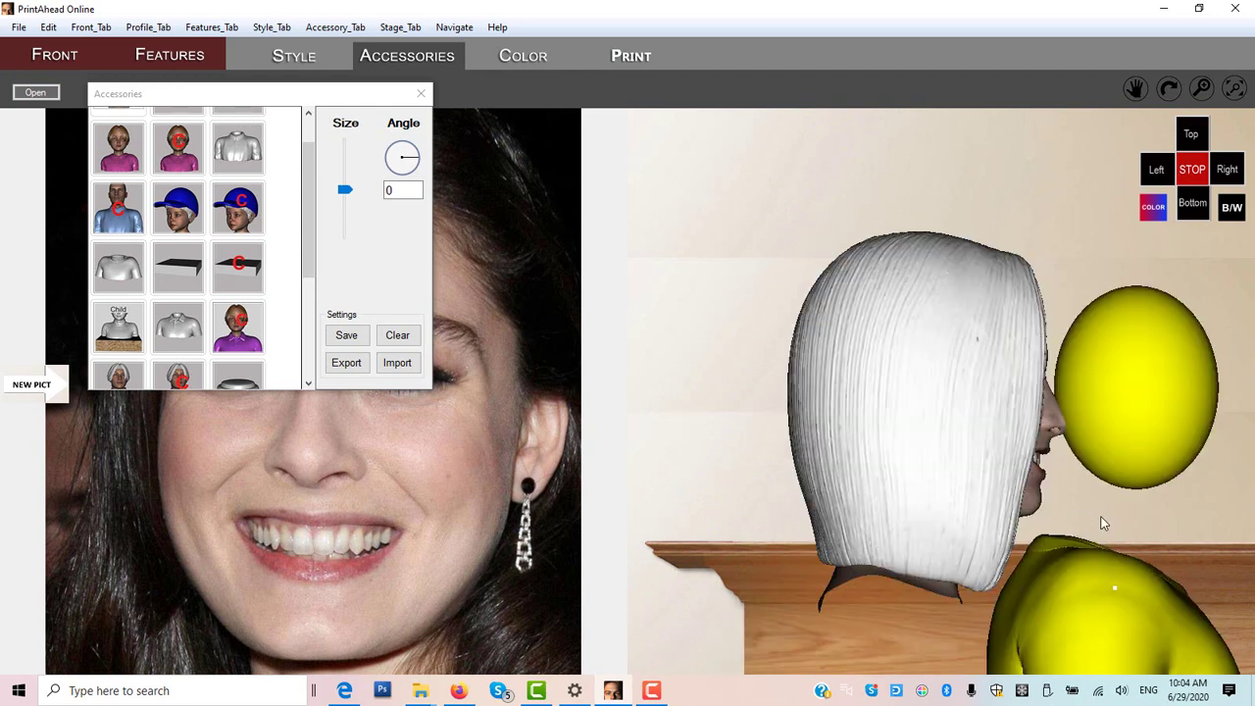
pyautogui.moveTo(1088, 616); pyautogui.dragTo(880, 628)
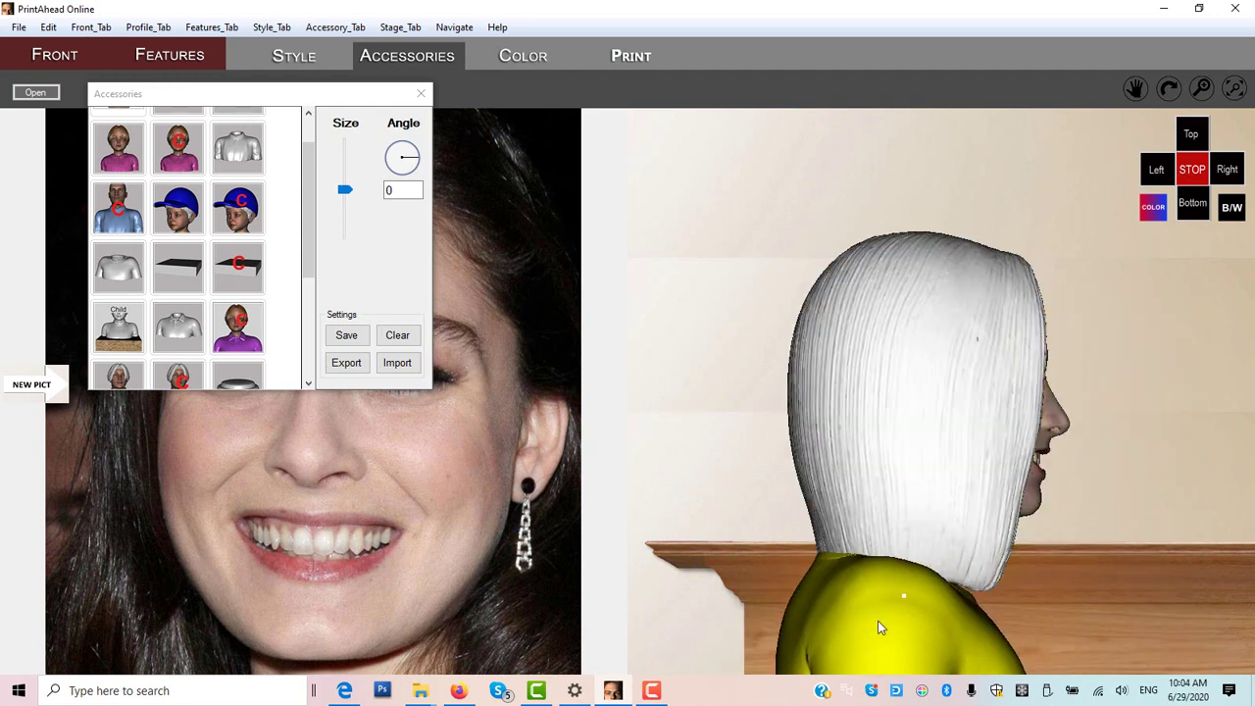
pyautogui.click(1194, 138)
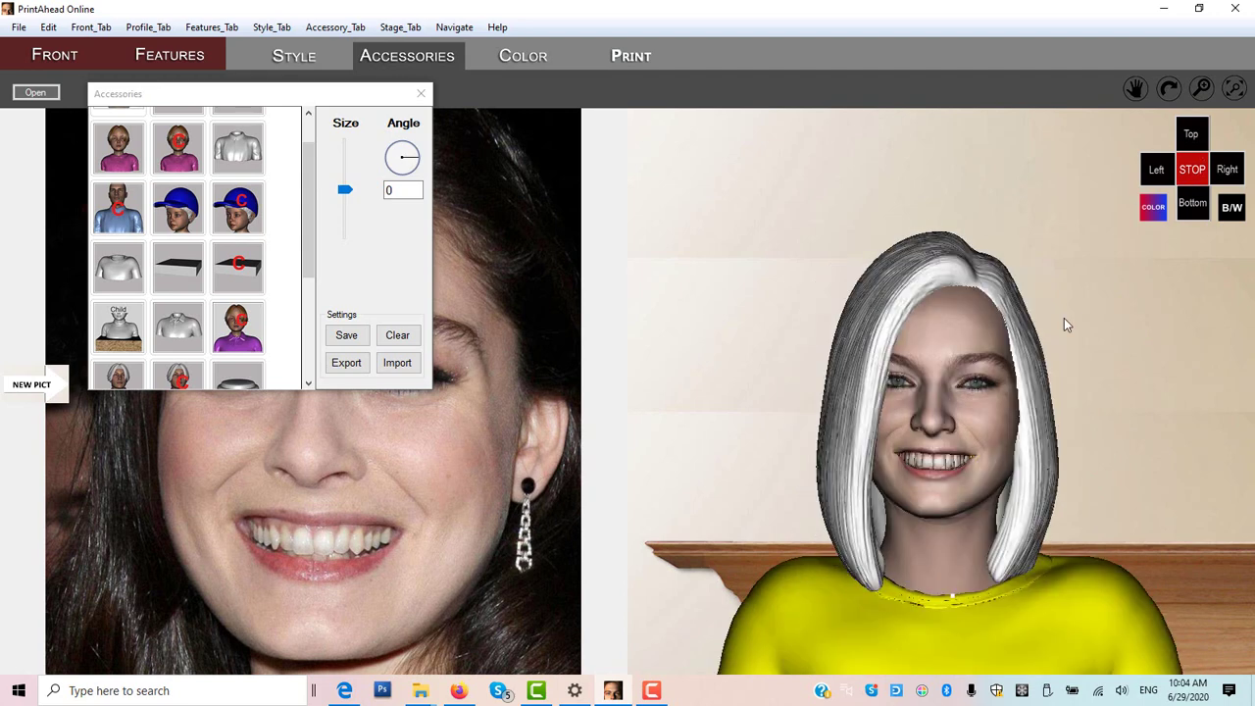
pyautogui.moveTo(980, 629); pyautogui.dragTo(973, 622)
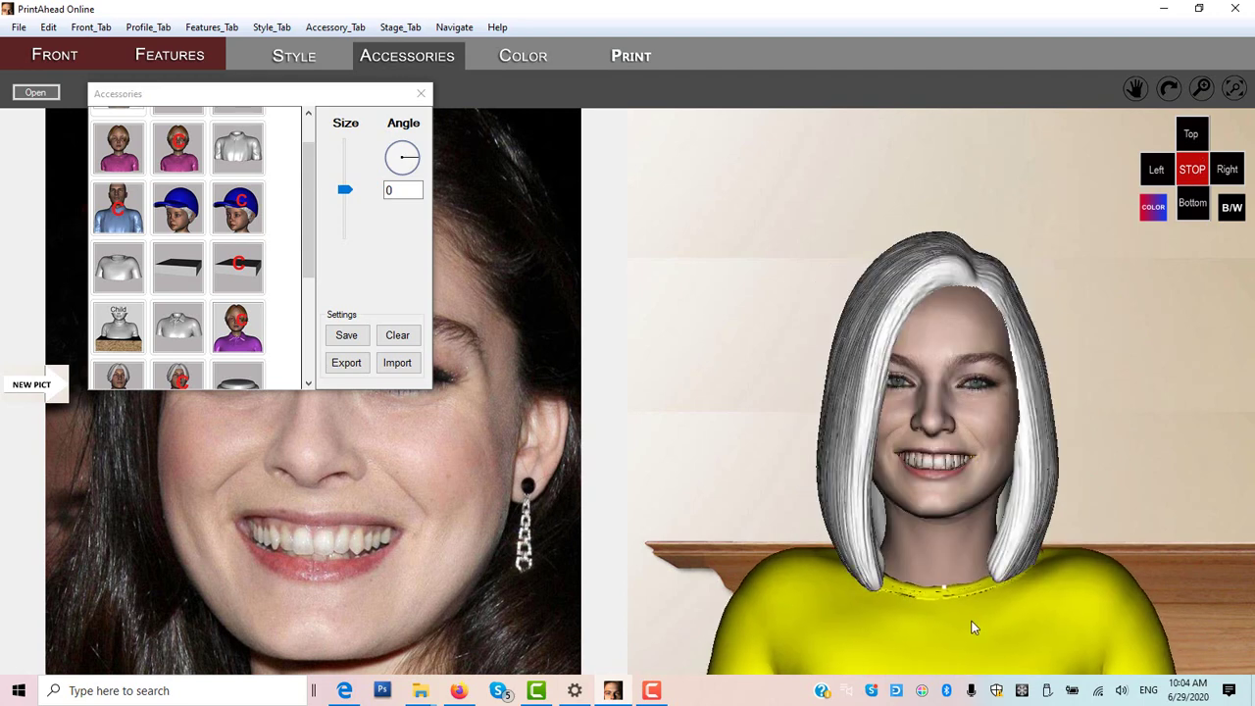
# Reduce the shirt's size slightly, raise it to meet the neck, and close the accessories library.
pyautogui.click(340, 193)
pyautogui.moveTo(341, 196); pyautogui.dragTo(338, 201)
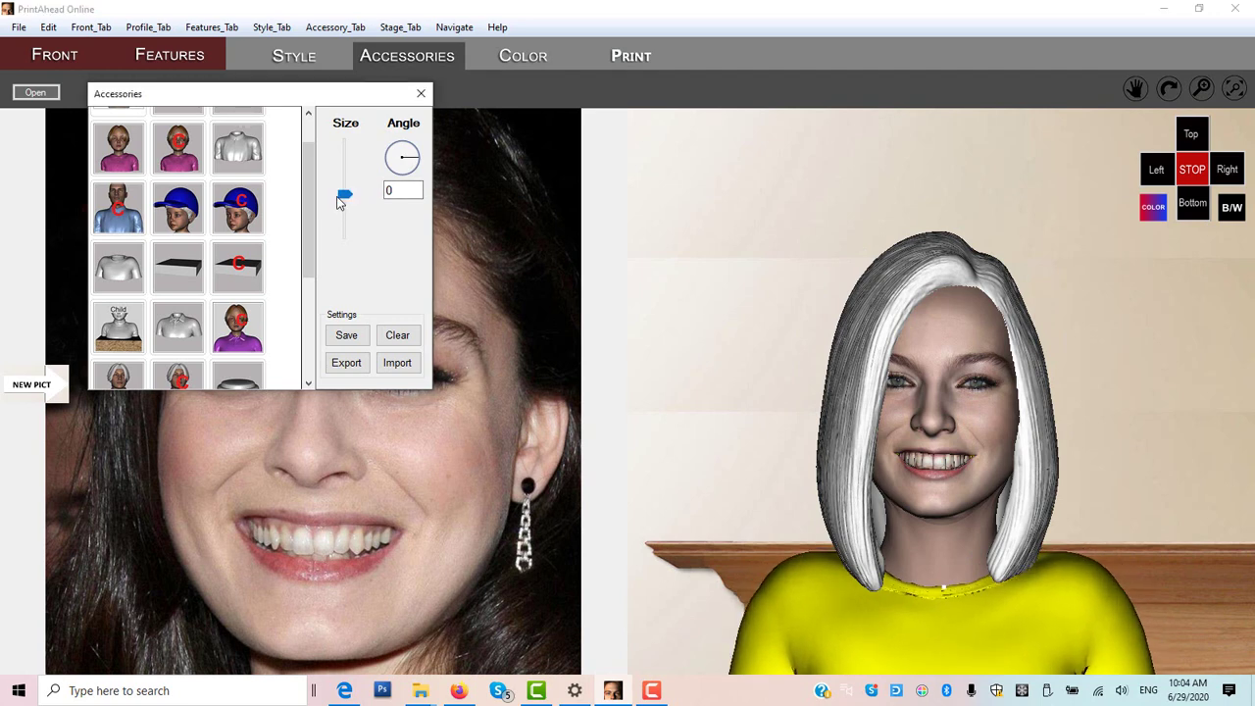
pyautogui.moveTo(1013, 634); pyautogui.dragTo(1015, 624)
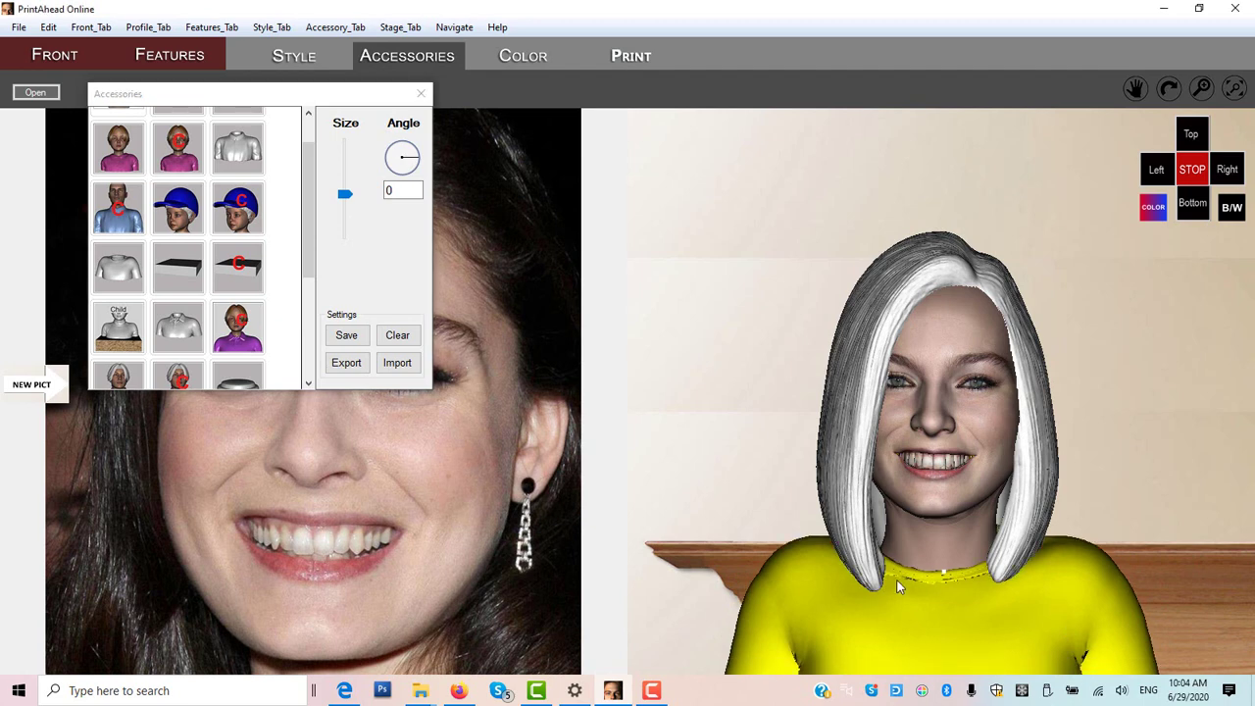
pyautogui.click(421, 95)
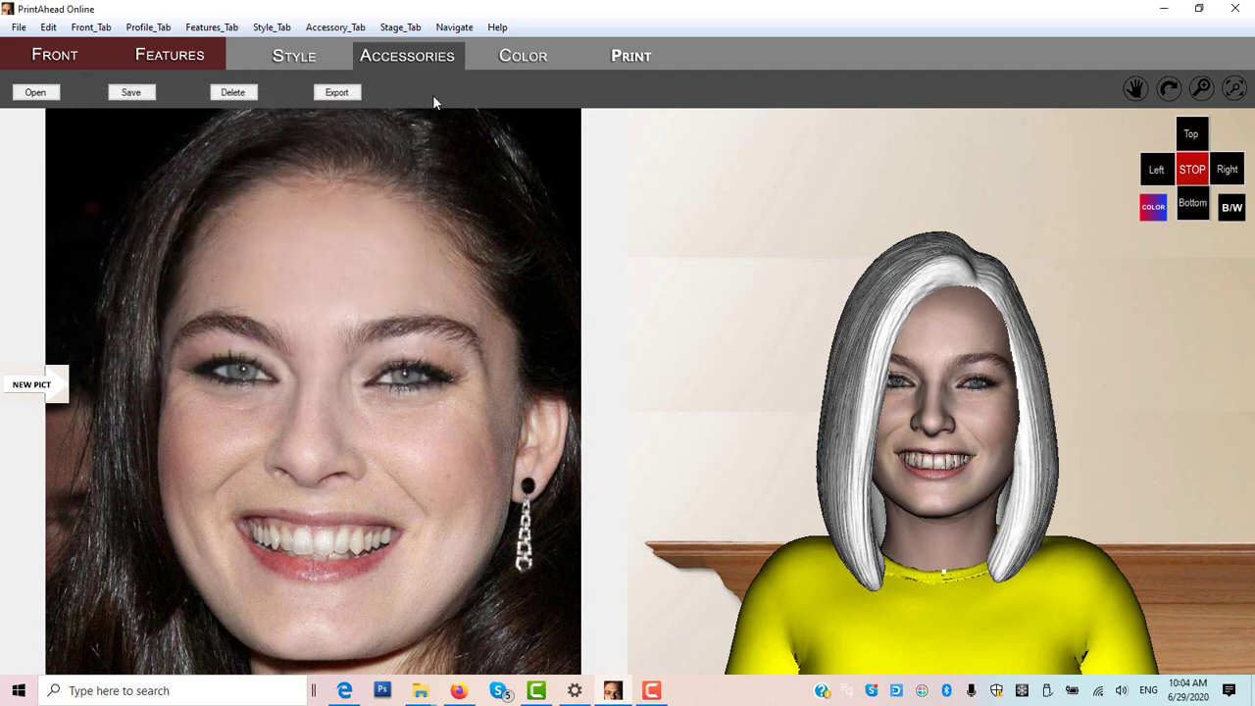
# Open the materials library and apply the dark brown ring-pattern material to the selected shirt.
pyautogui.click(501, 55)
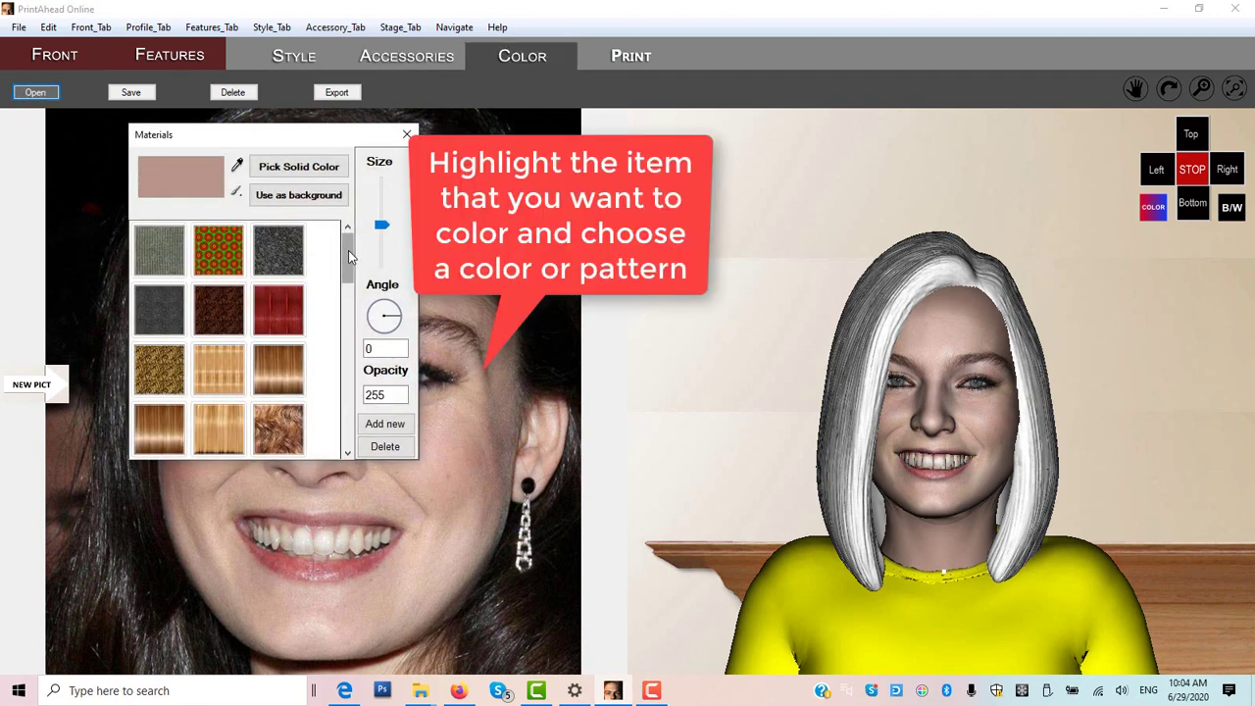
pyautogui.moveTo(348, 250); pyautogui.dragTo(334, 323)
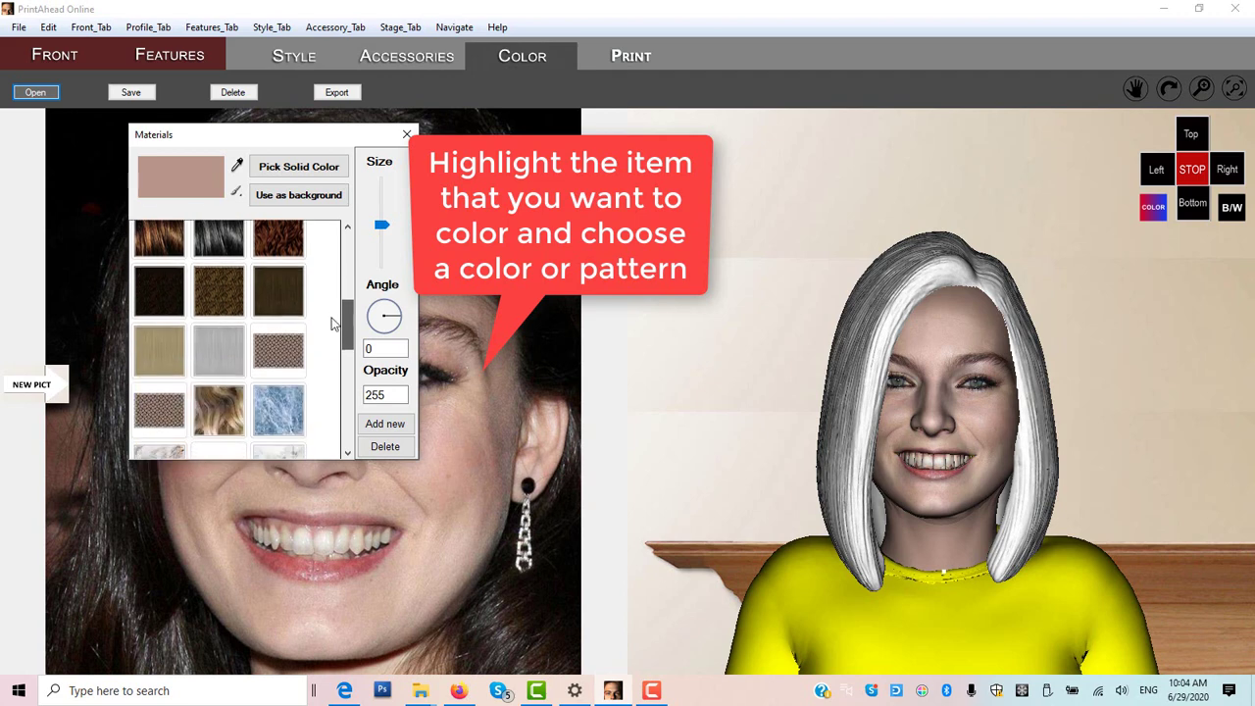
pyautogui.scroll(-8, 334, 324)
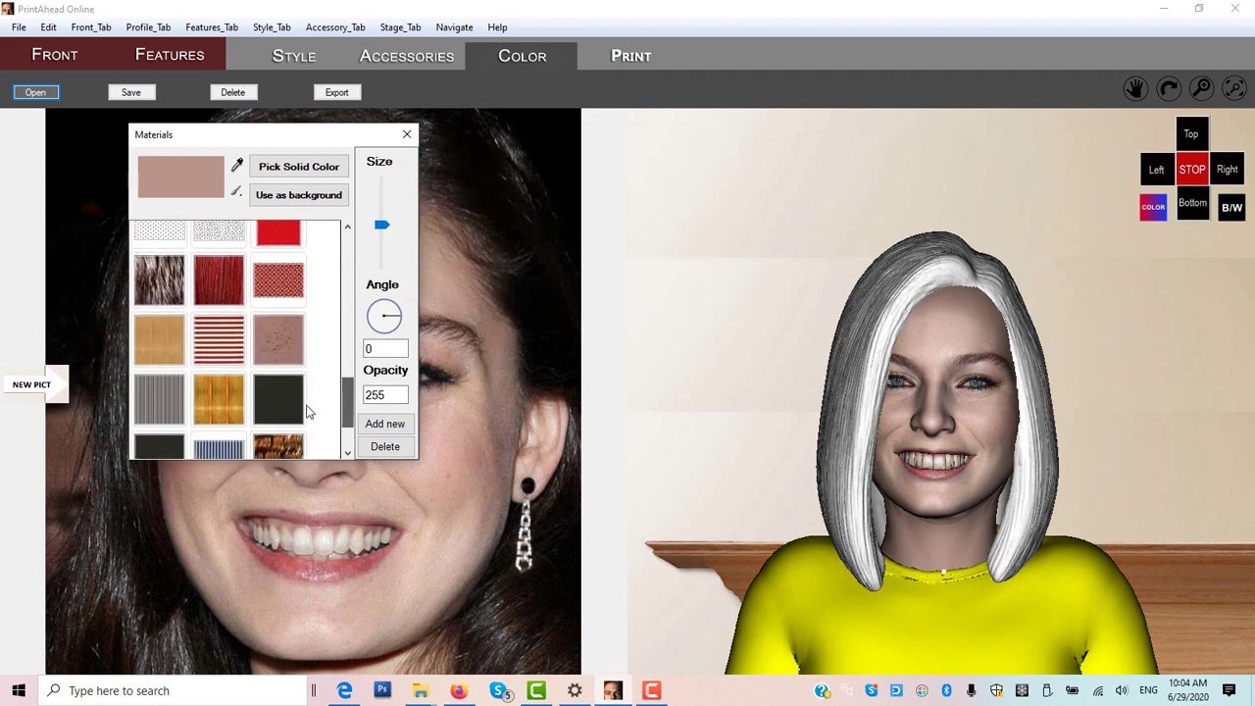
pyautogui.scroll(-3, 307, 412)
pyautogui.scroll(4, 297, 428)
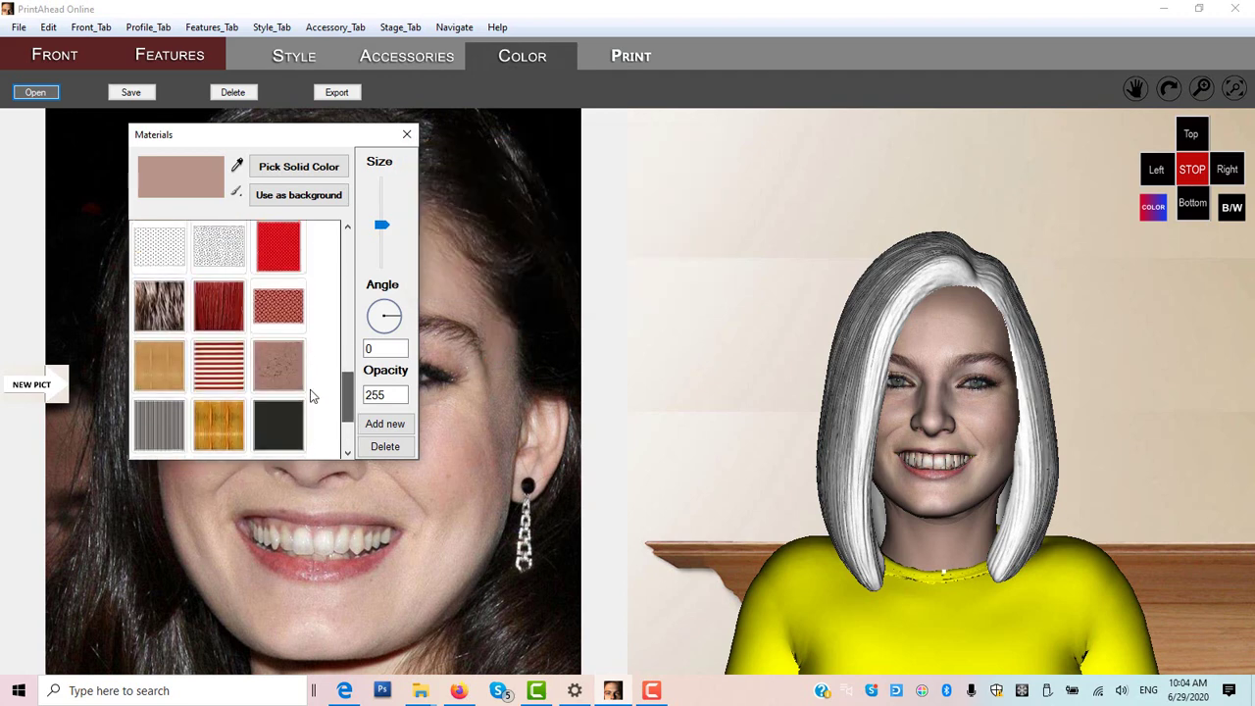
pyautogui.scroll(6, 312, 392)
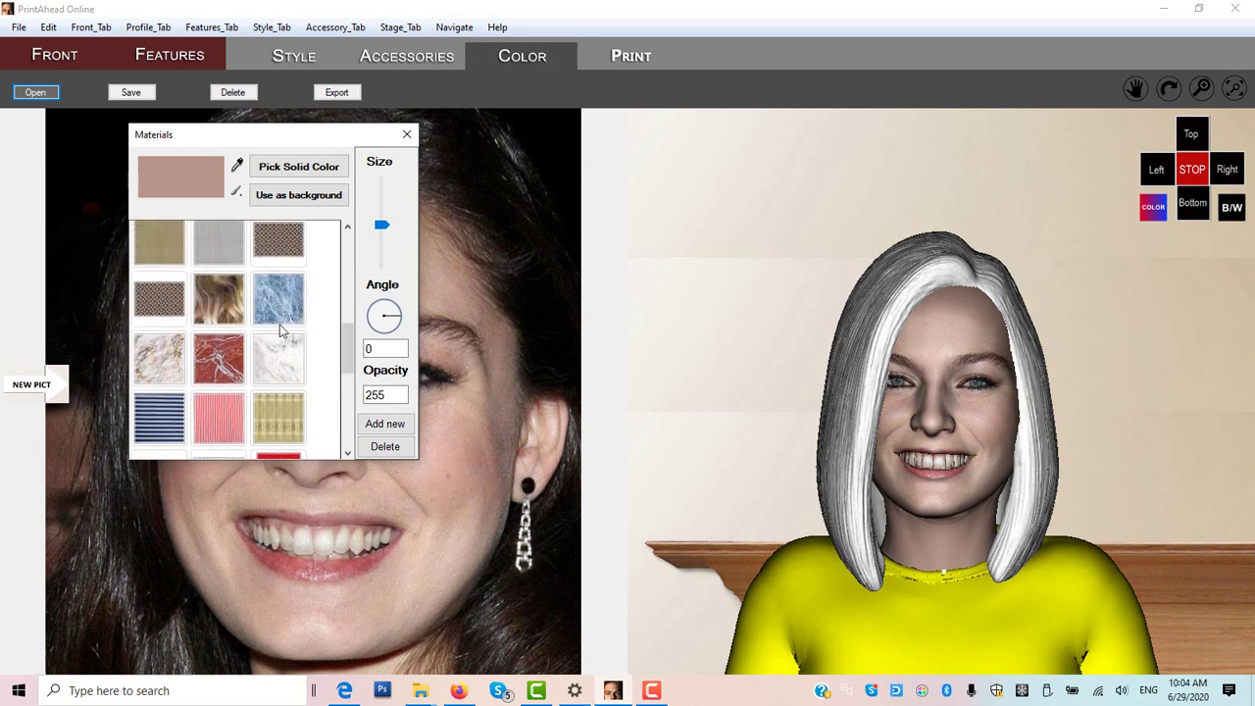
pyautogui.click(155, 307)
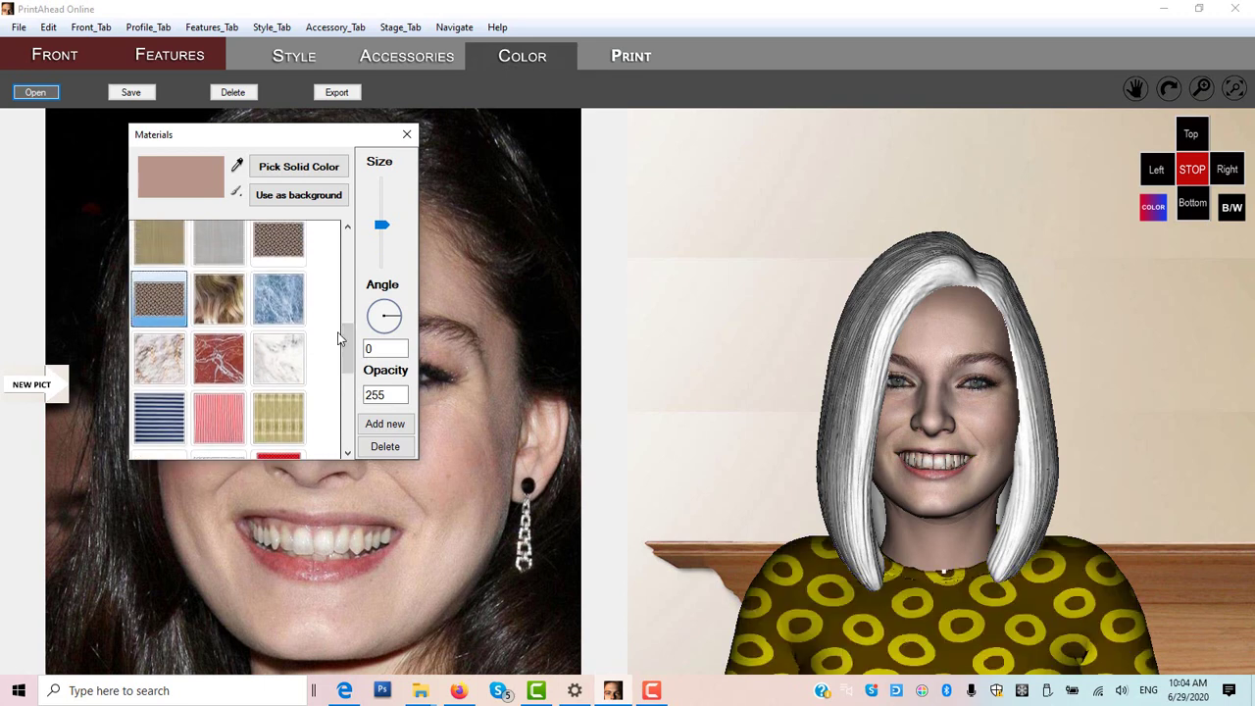
# Select the hair and apply the smooth dark brown hair-strand material from the materials library.
pyautogui.scroll(1, 351, 335)
pyautogui.moveTo(351, 335); pyautogui.dragTo(382, 286)
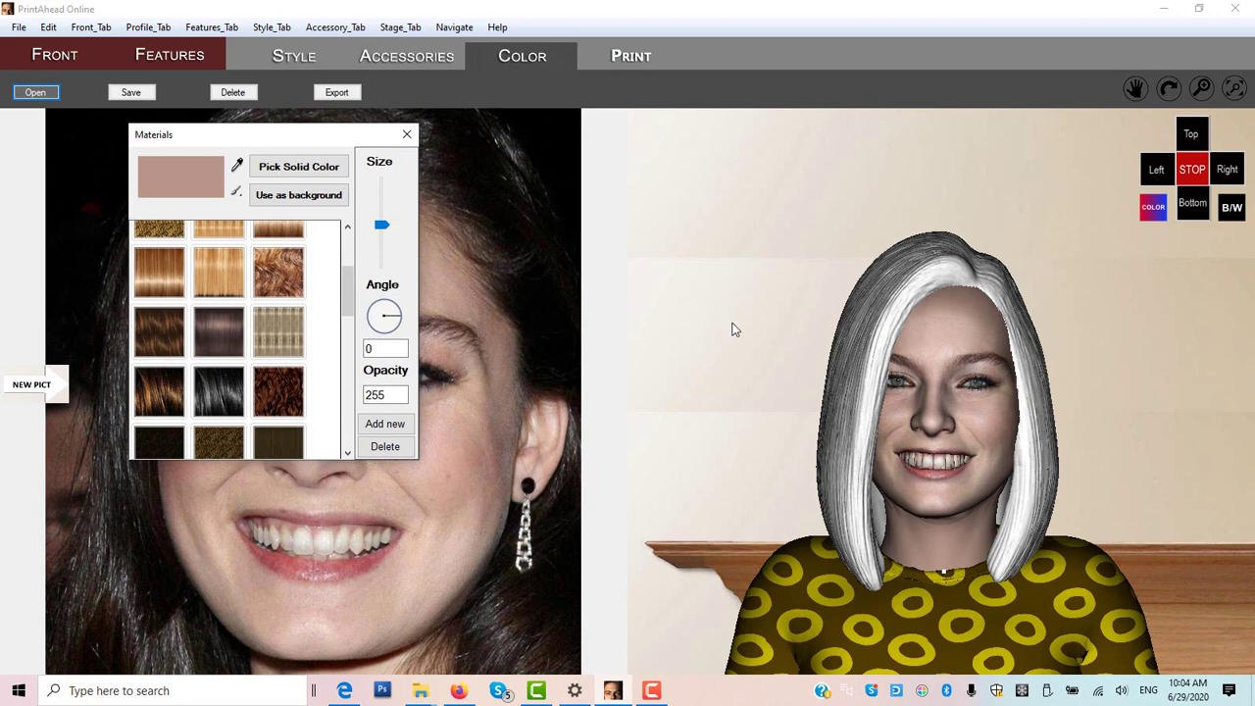
pyautogui.click(856, 379)
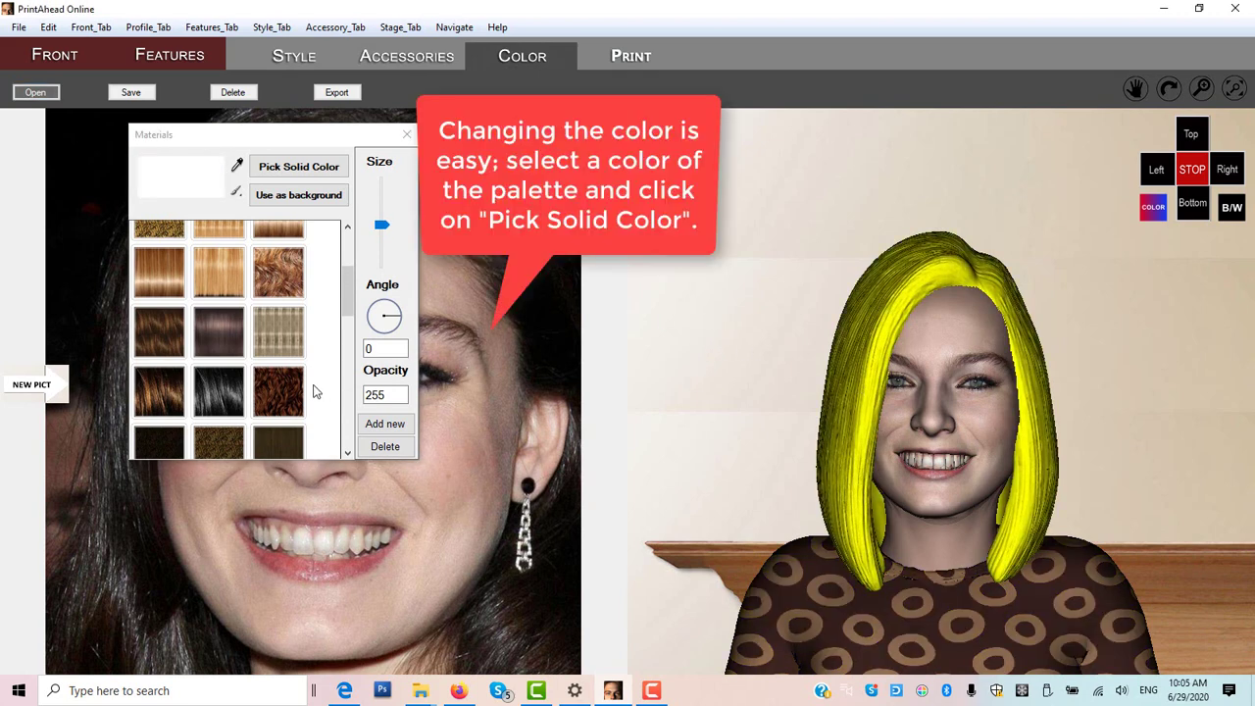
pyautogui.click(214, 341)
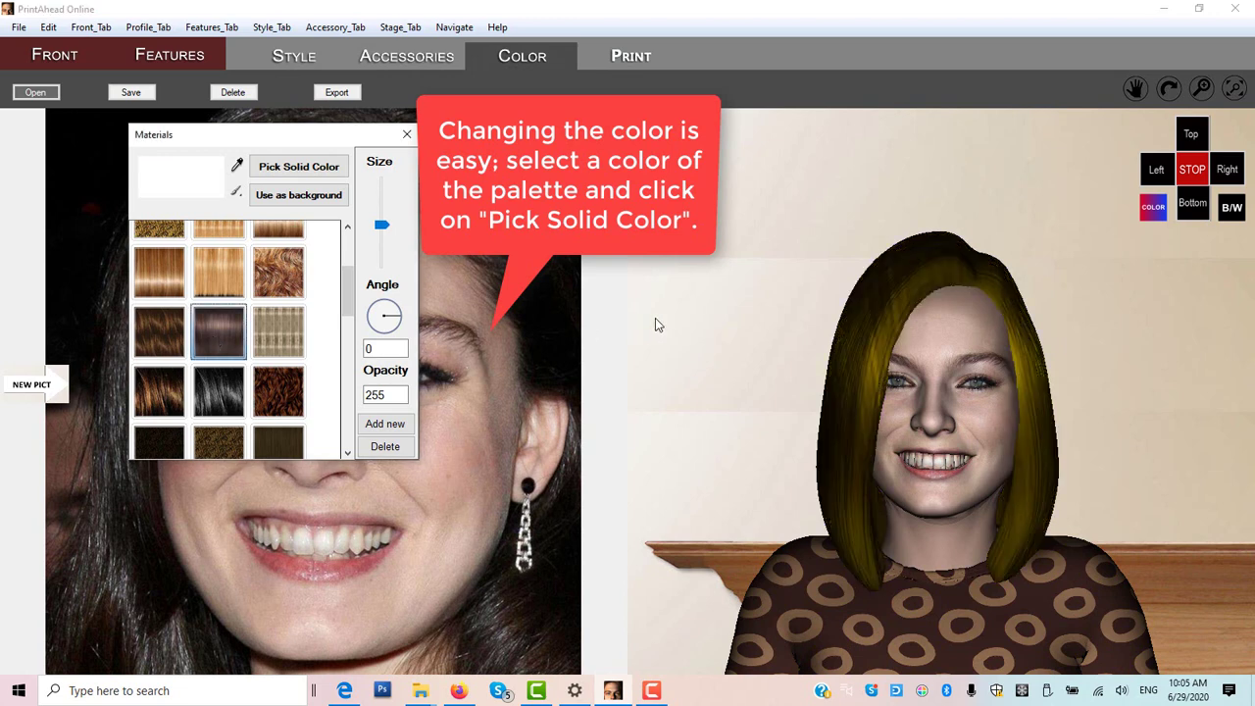
pyautogui.click(685, 320)
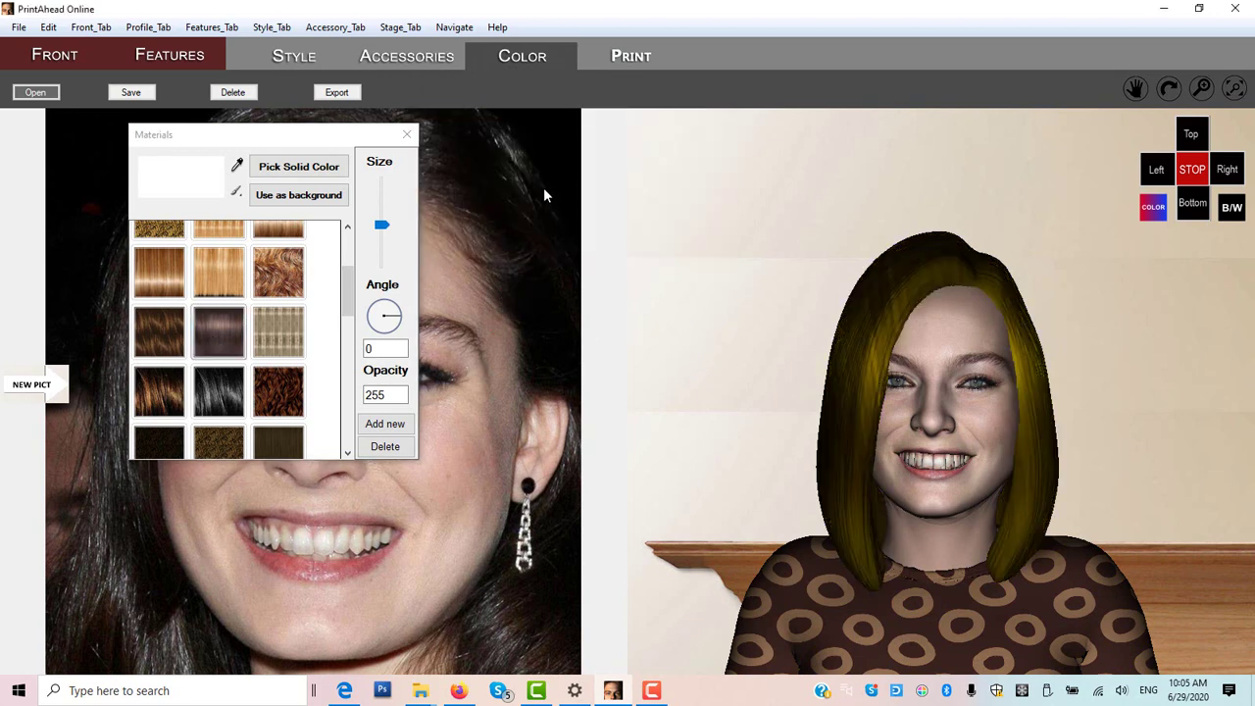
# Pick a dark grey solid colour (RGB 82, 82, 82) for the hair, add it to the custom colours, deselect the hair and close the materials library.
pyautogui.click(186, 180)
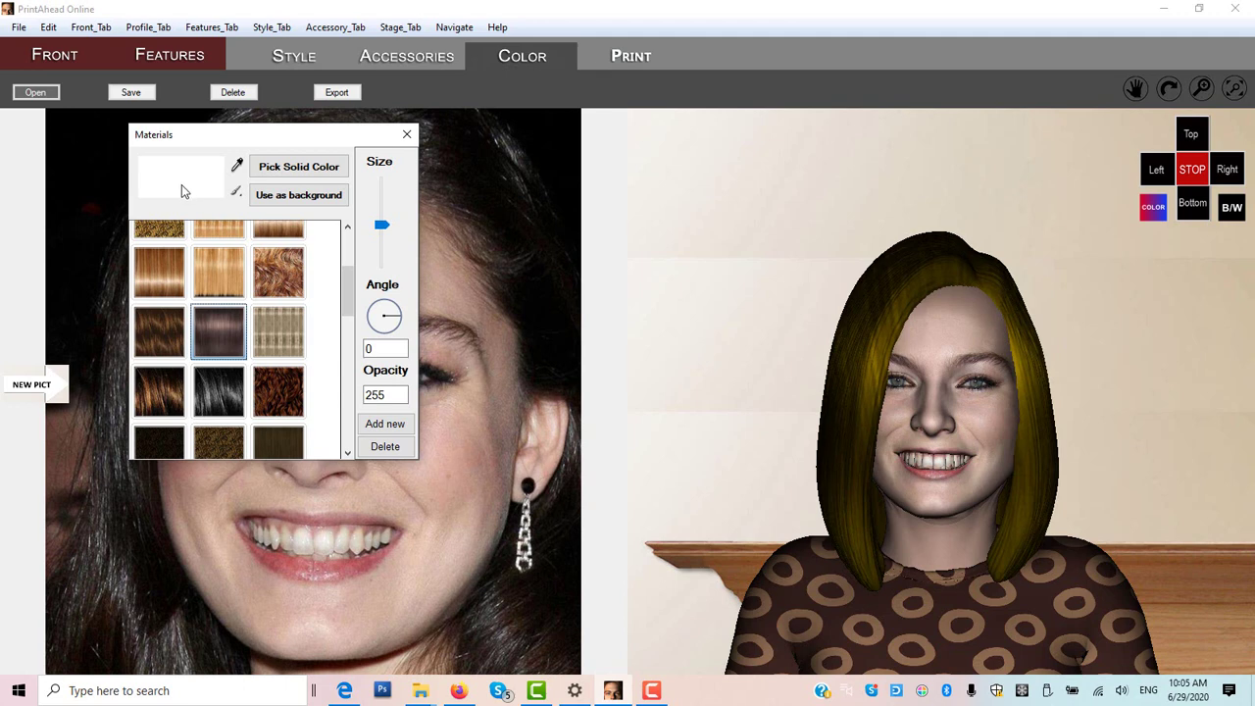
pyautogui.click(182, 184)
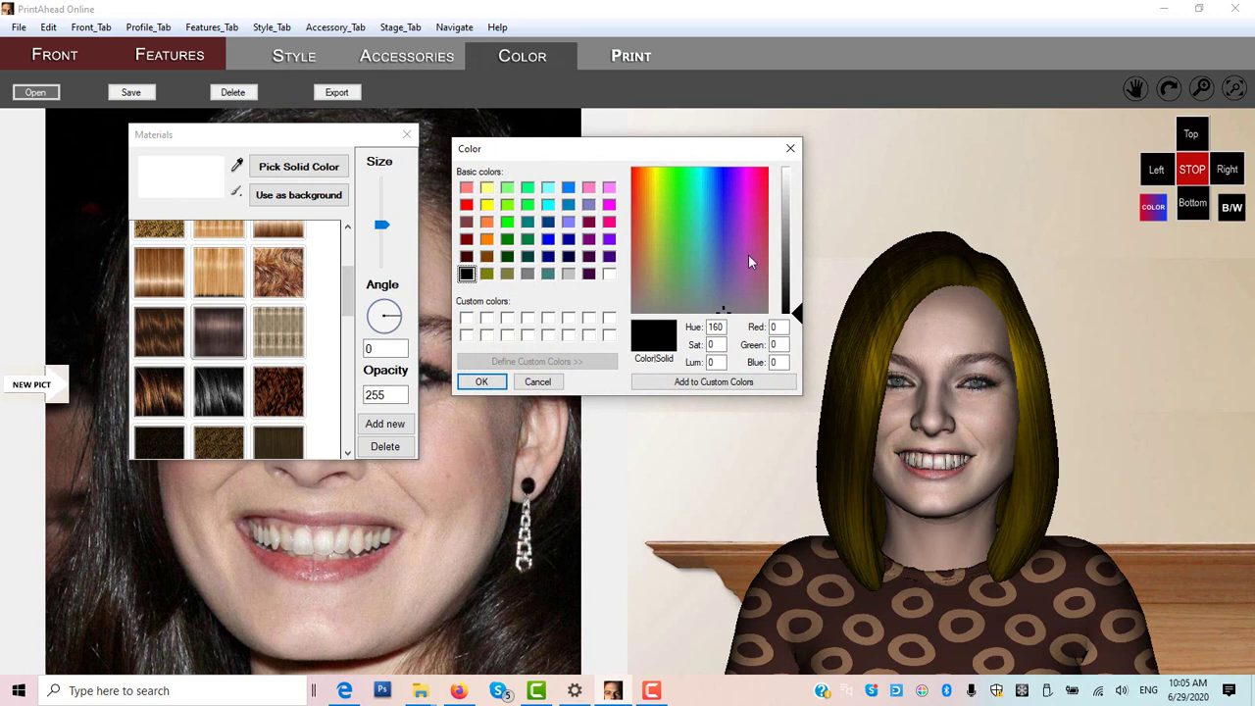
pyautogui.click(790, 266)
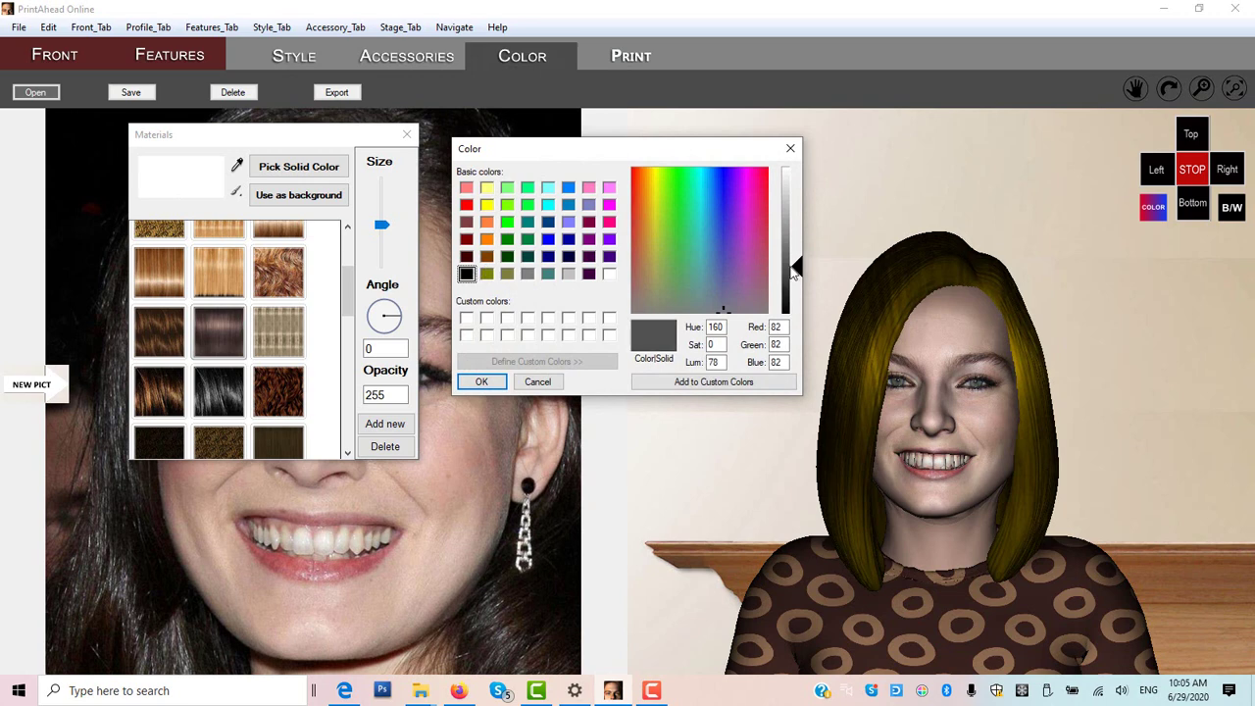
pyautogui.click(713, 386)
pyautogui.click(483, 383)
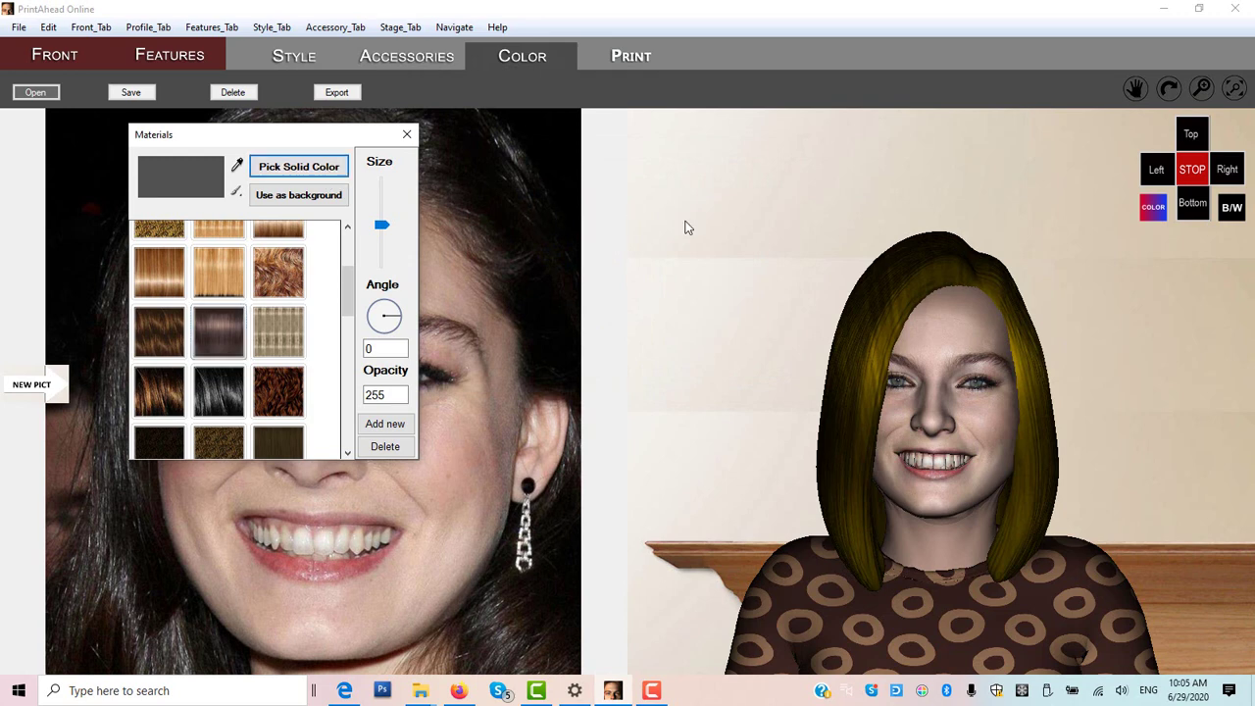
pyautogui.click(752, 367)
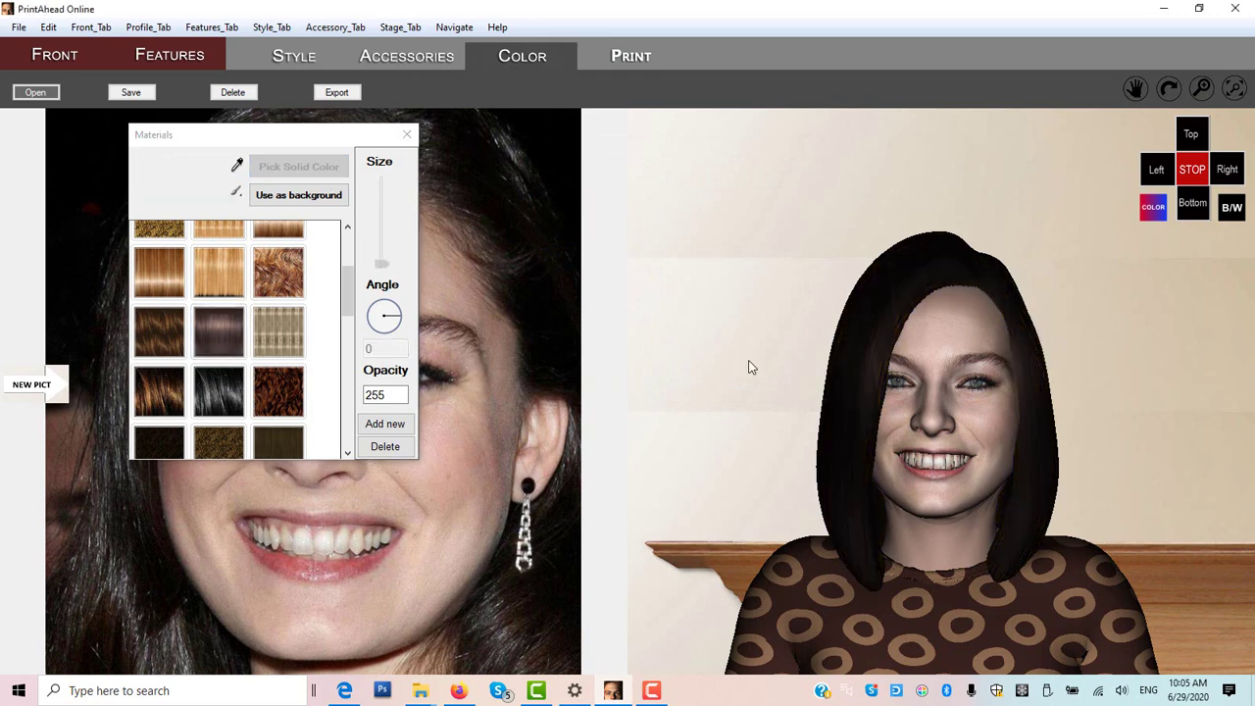
pyautogui.click(407, 135)
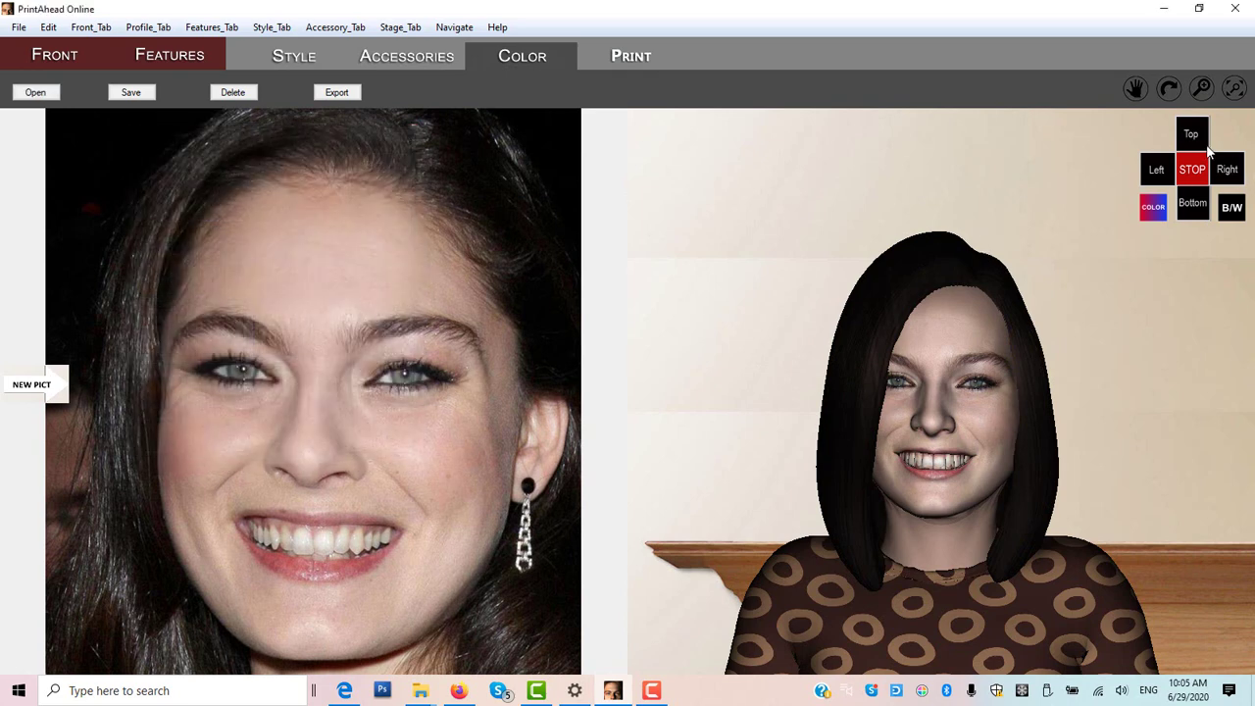
# Open the print settings for the finished bust and set its print size to 10.
pyautogui.click(1136, 90)
pyautogui.moveTo(771, 241); pyautogui.dragTo(790, 345)
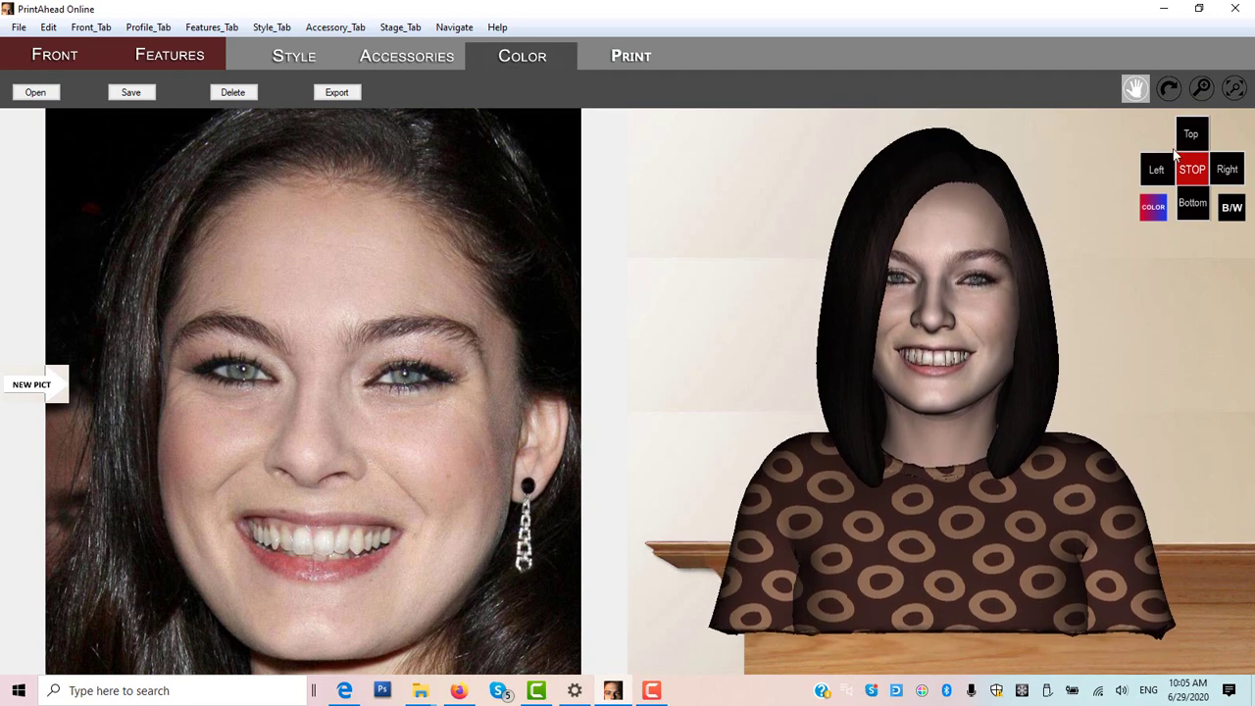
pyautogui.click(1169, 88)
pyautogui.moveTo(1075, 414); pyautogui.dragTo(1030, 422)
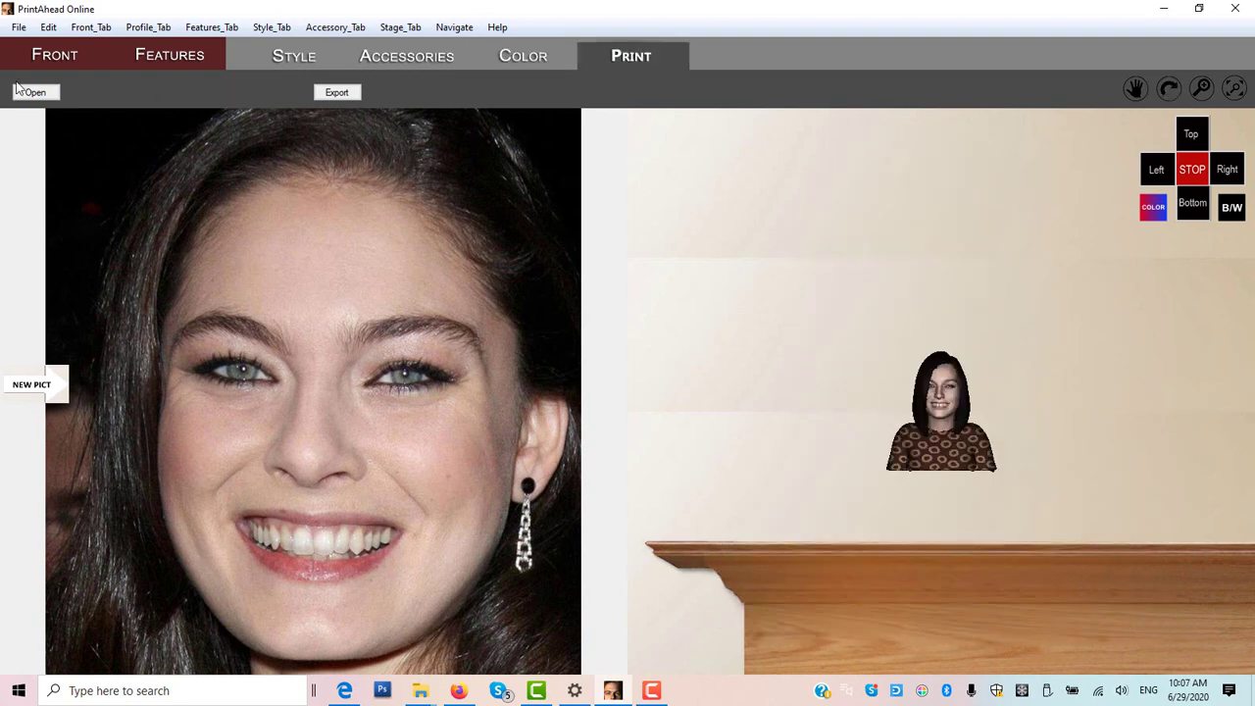
pyautogui.click(35, 92)
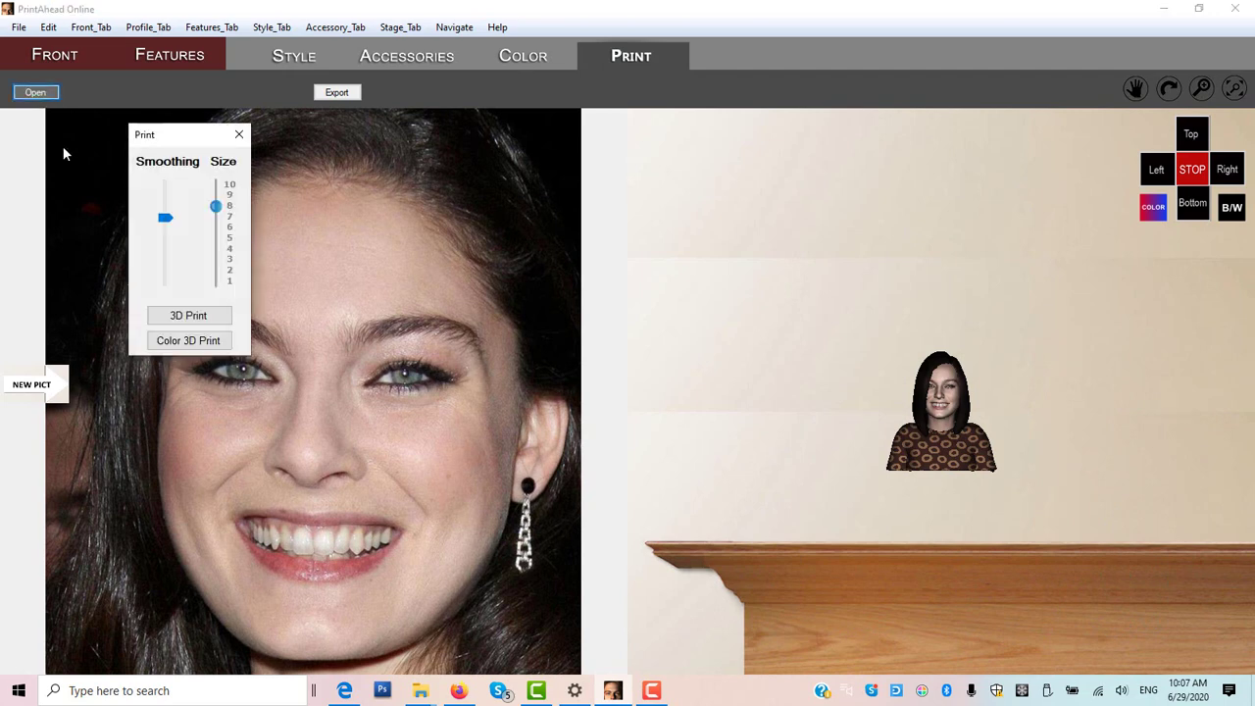
pyautogui.moveTo(216, 206); pyautogui.dragTo(216, 185)
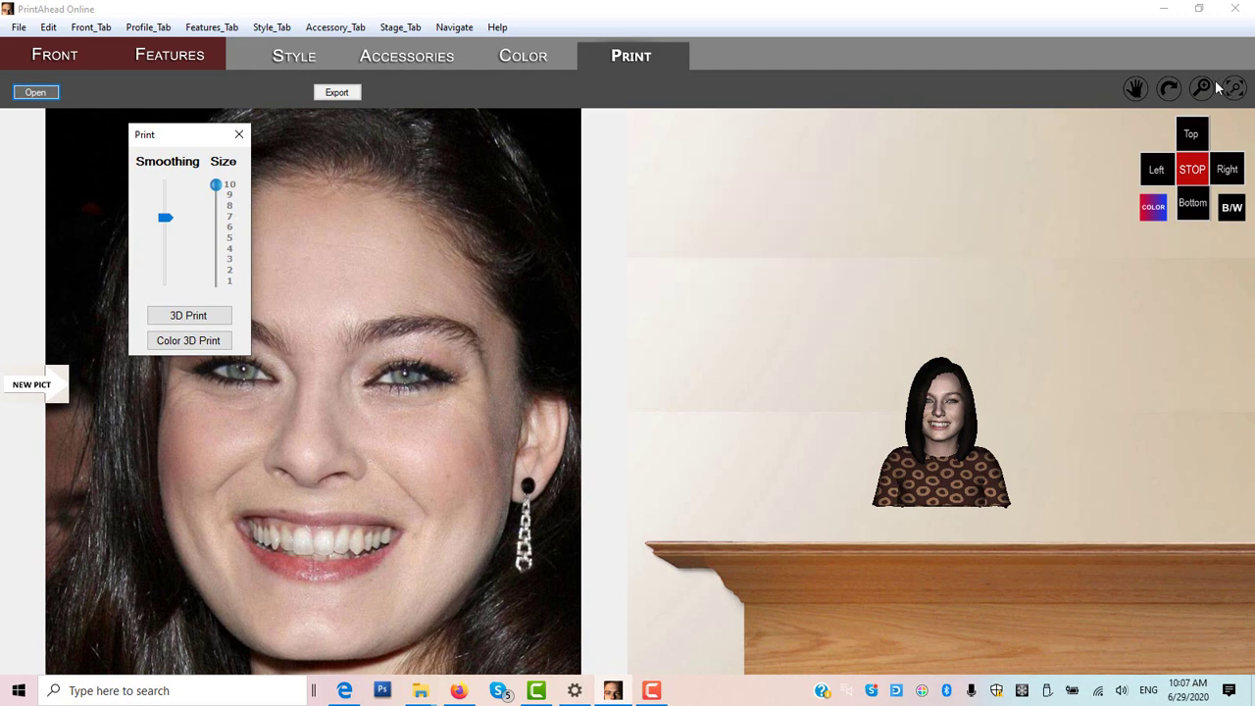
# Seat the bust on the wooden ledge of the background and review it with a continuous left rotation.
pyautogui.click(1136, 90)
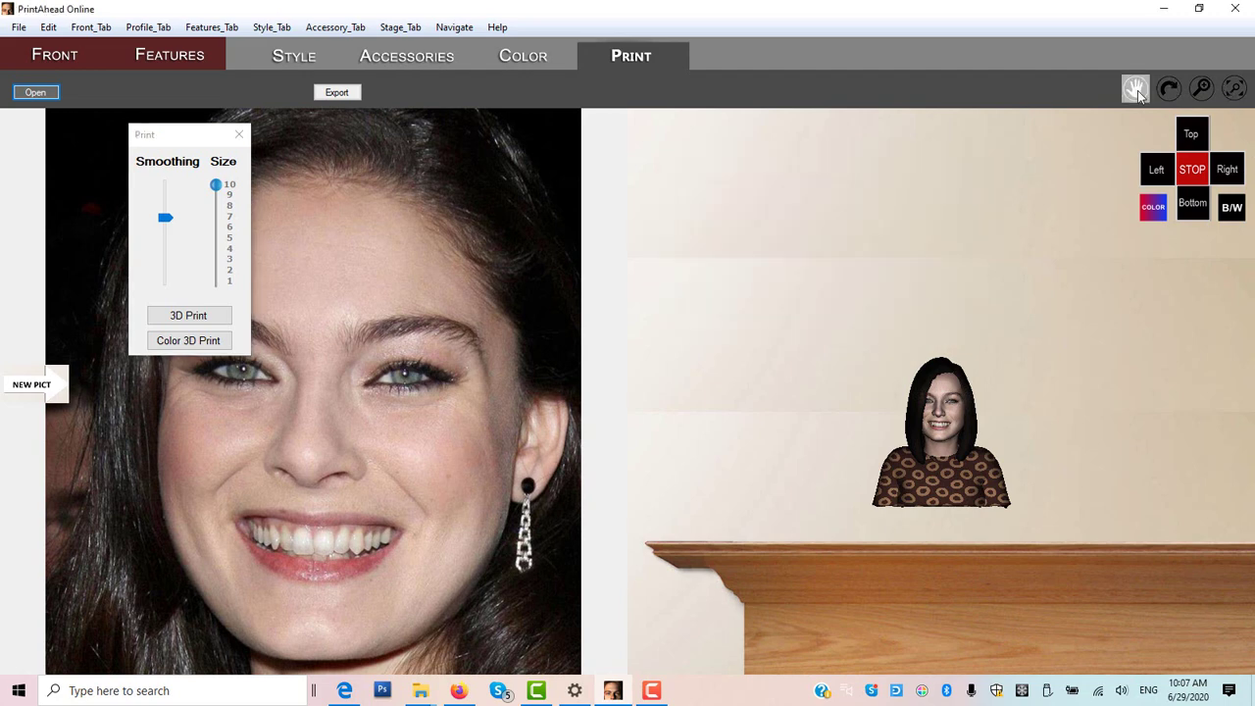
pyautogui.moveTo(972, 344); pyautogui.dragTo(980, 79)
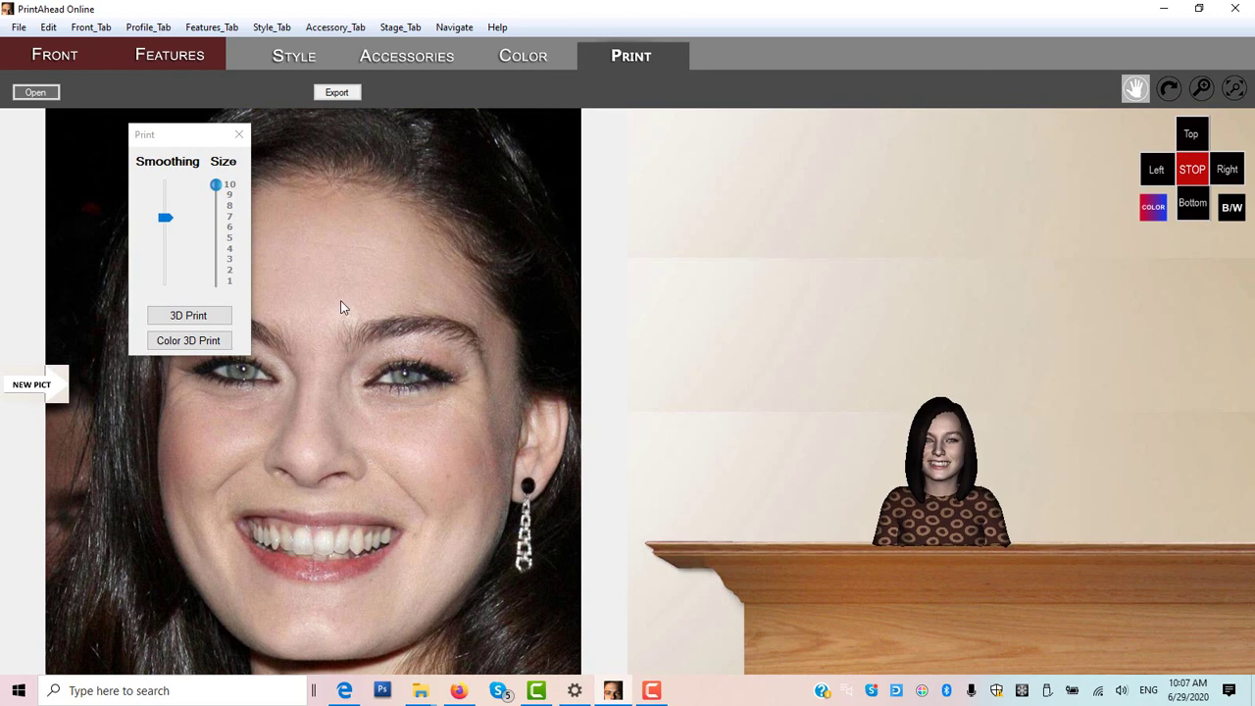
pyautogui.click(1136, 89)
pyautogui.click(455, 27)
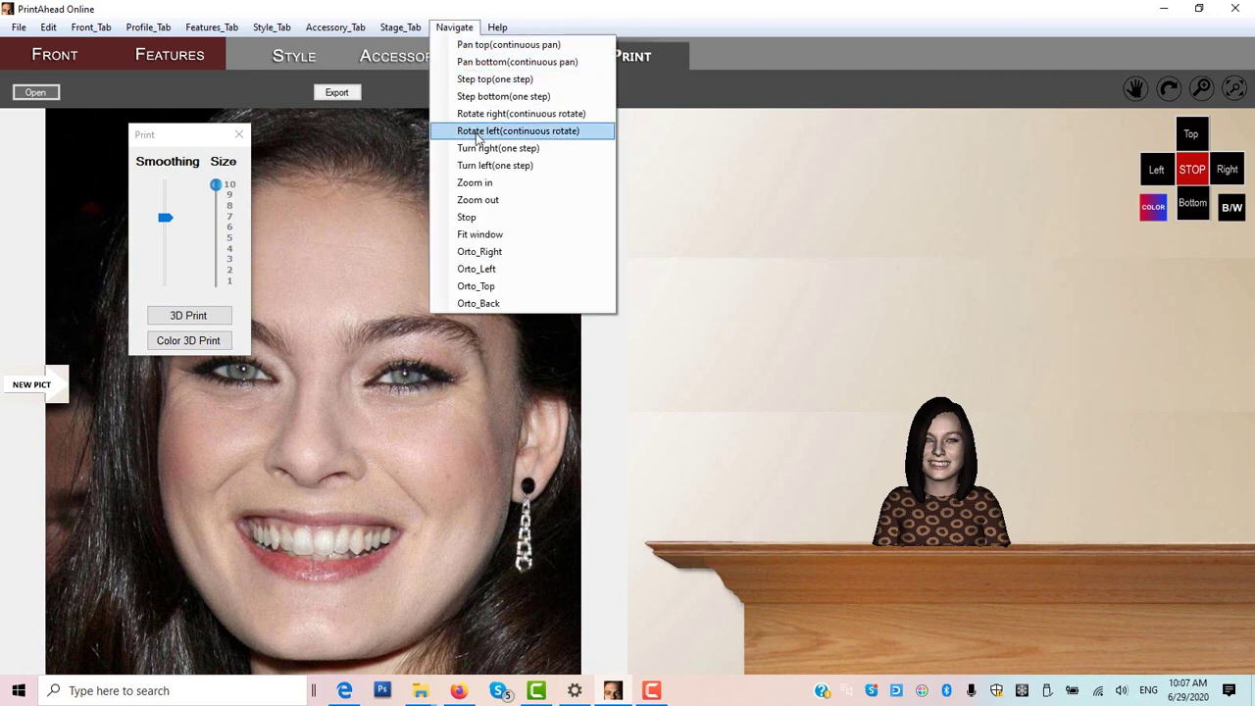
pyautogui.click(476, 131)
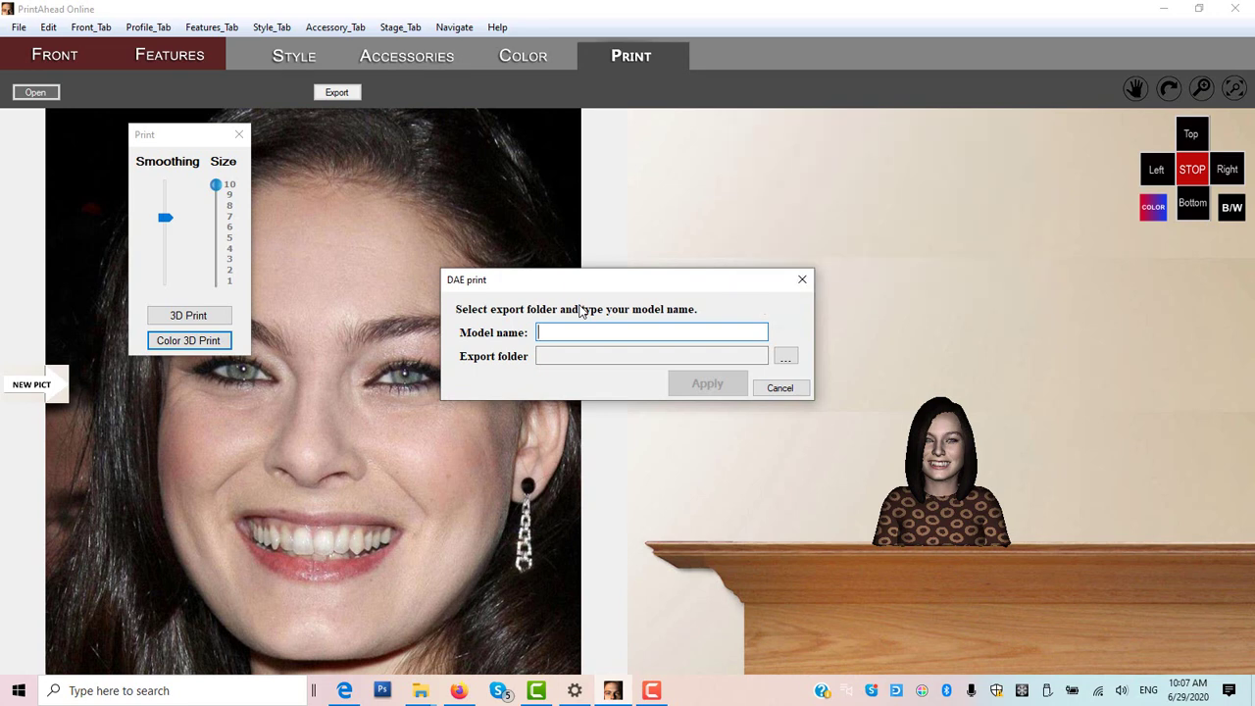
# Export the model for colour 3D printing under the name jun29 to the june29 folder on the desktop.
pyautogui.write('jun29')
pyautogui.click(785, 361)
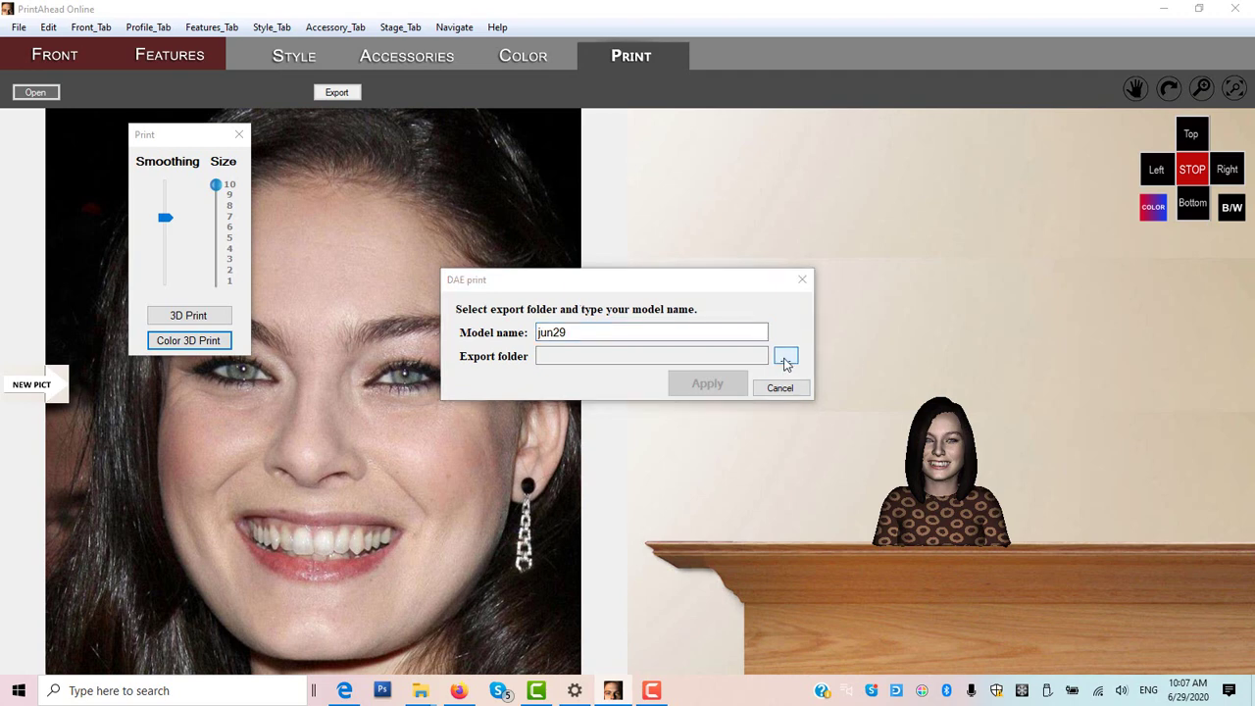
pyautogui.click(708, 383)
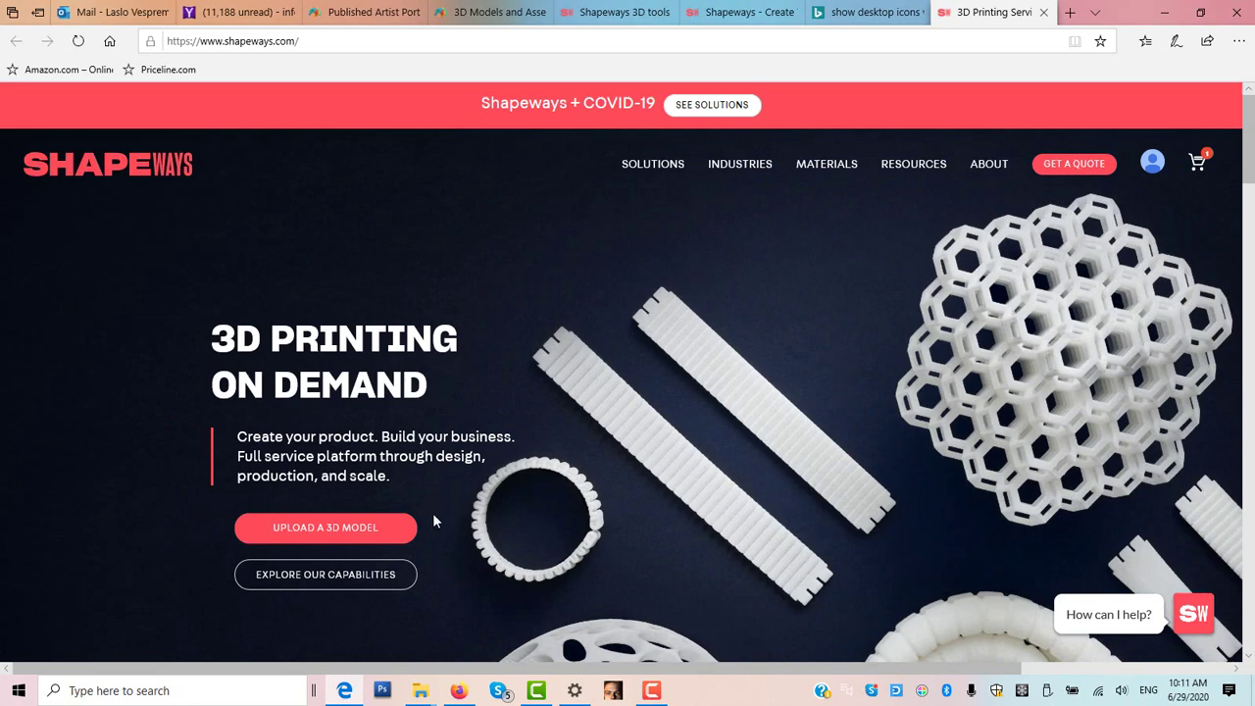
# Switch to the Shapeways website in the browser and upload the zipped jun29 model from the SmoothedModelTextures folder.
pyautogui.click(326, 529)
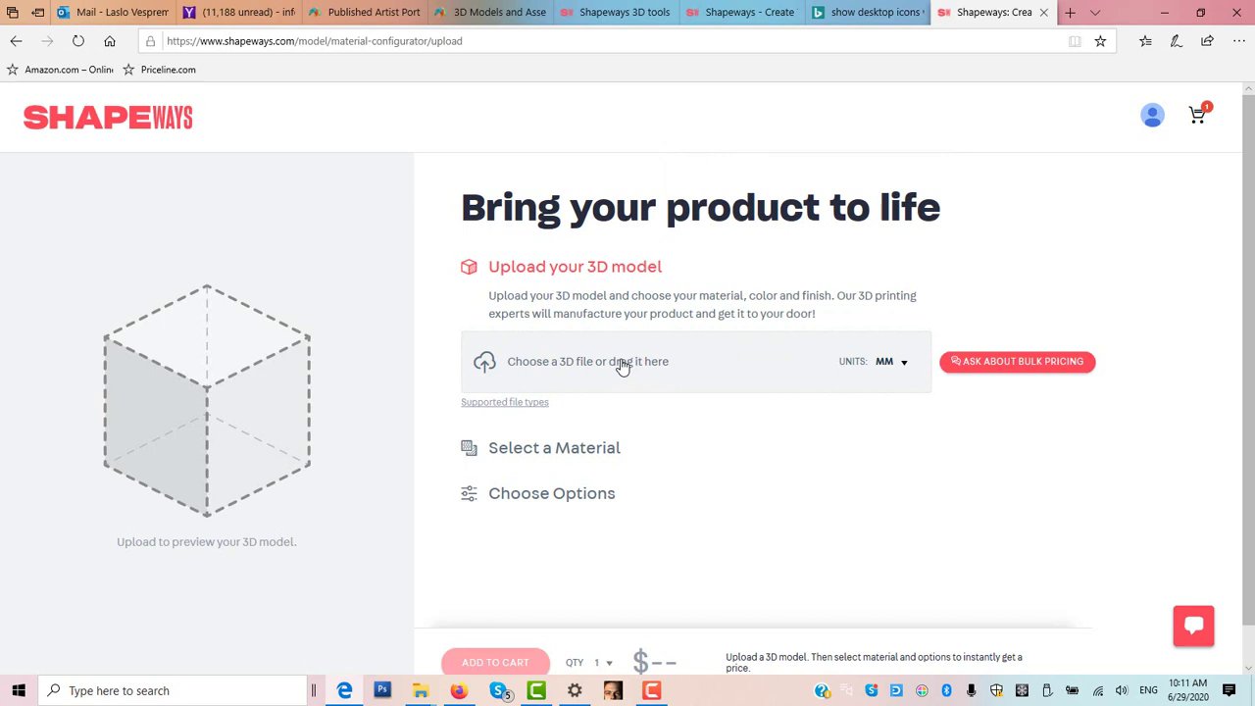
pyautogui.click(622, 364)
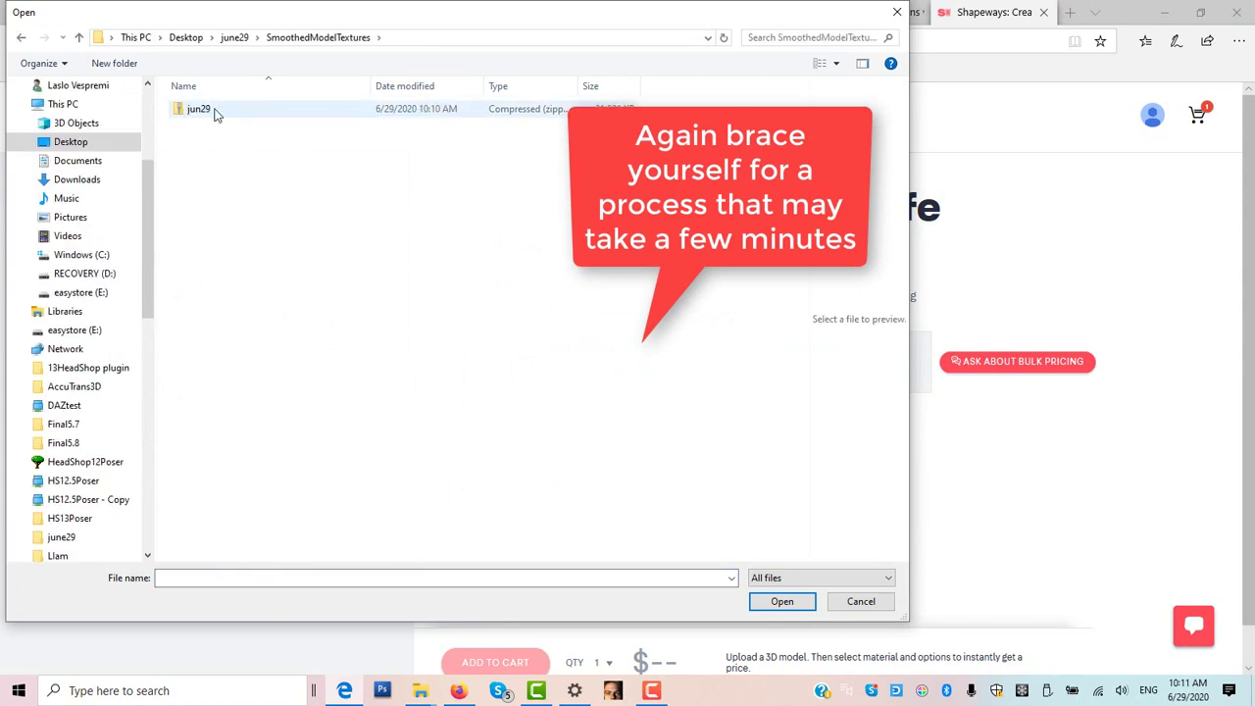
pyautogui.doubleClick(217, 114)
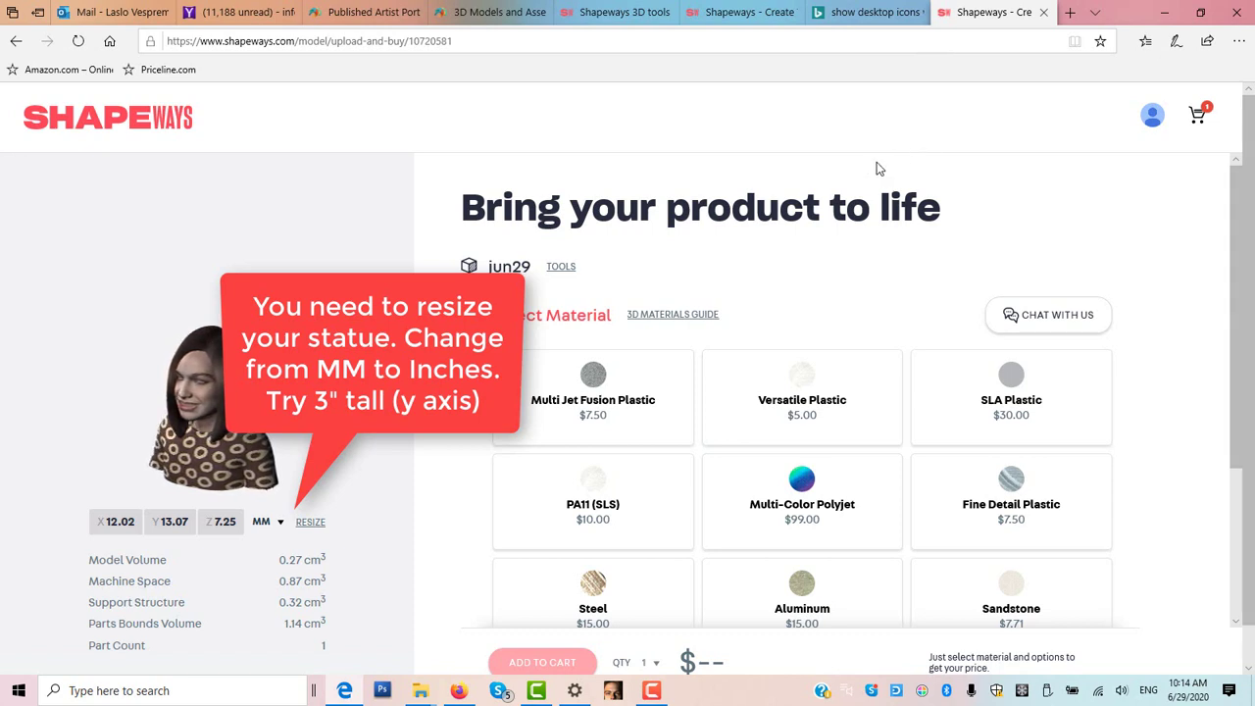
# Display the jun29 model's dimensions in inches, then scale the model to 3 inches along Y and save the new size.
pyautogui.click(261, 525)
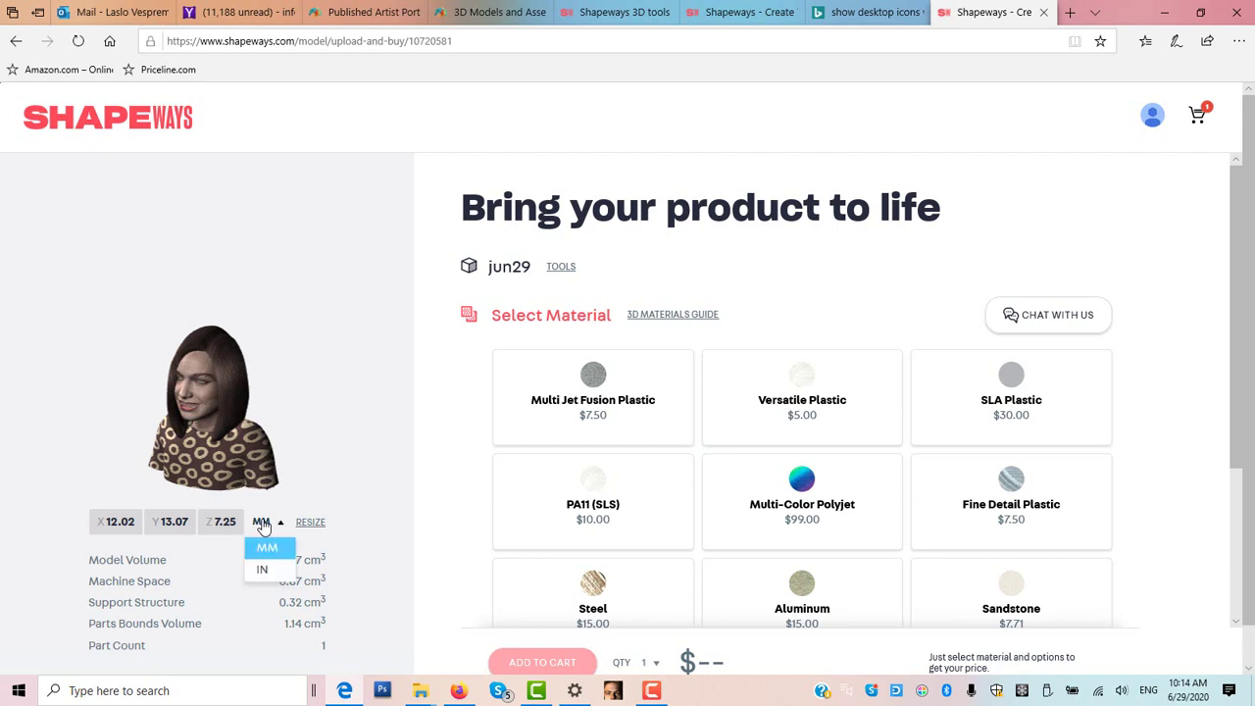
pyautogui.click(270, 574)
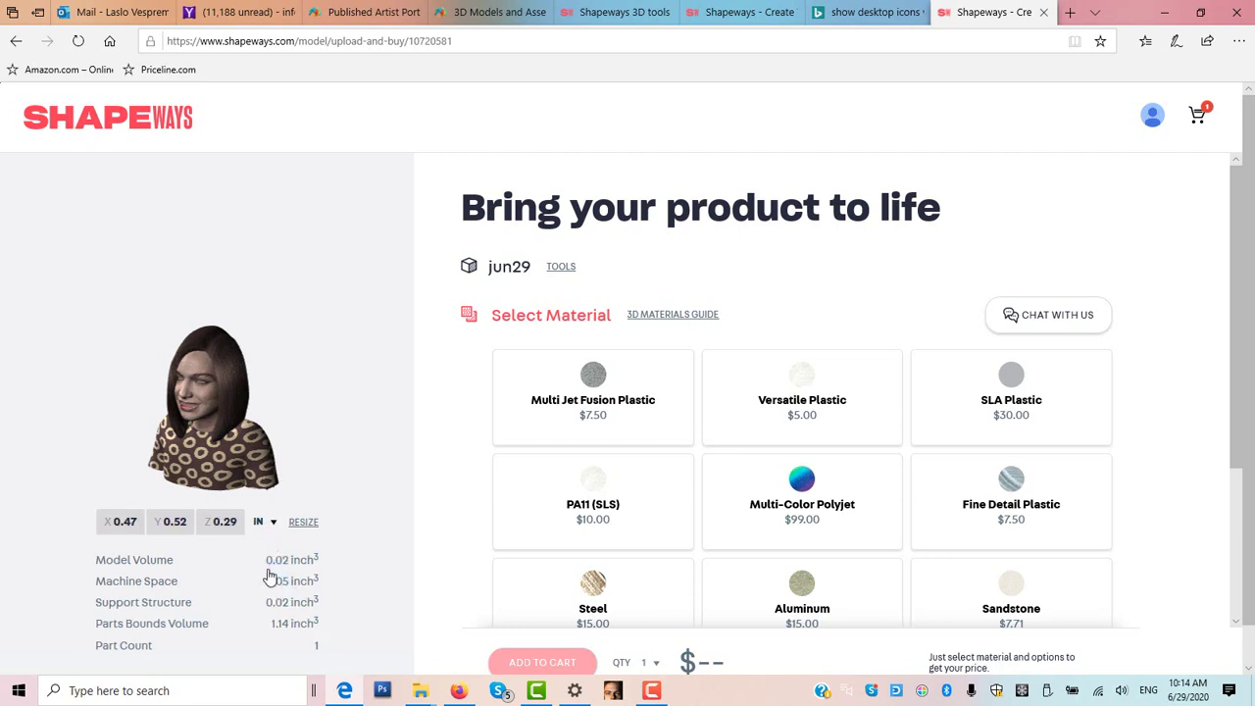
pyautogui.click(303, 524)
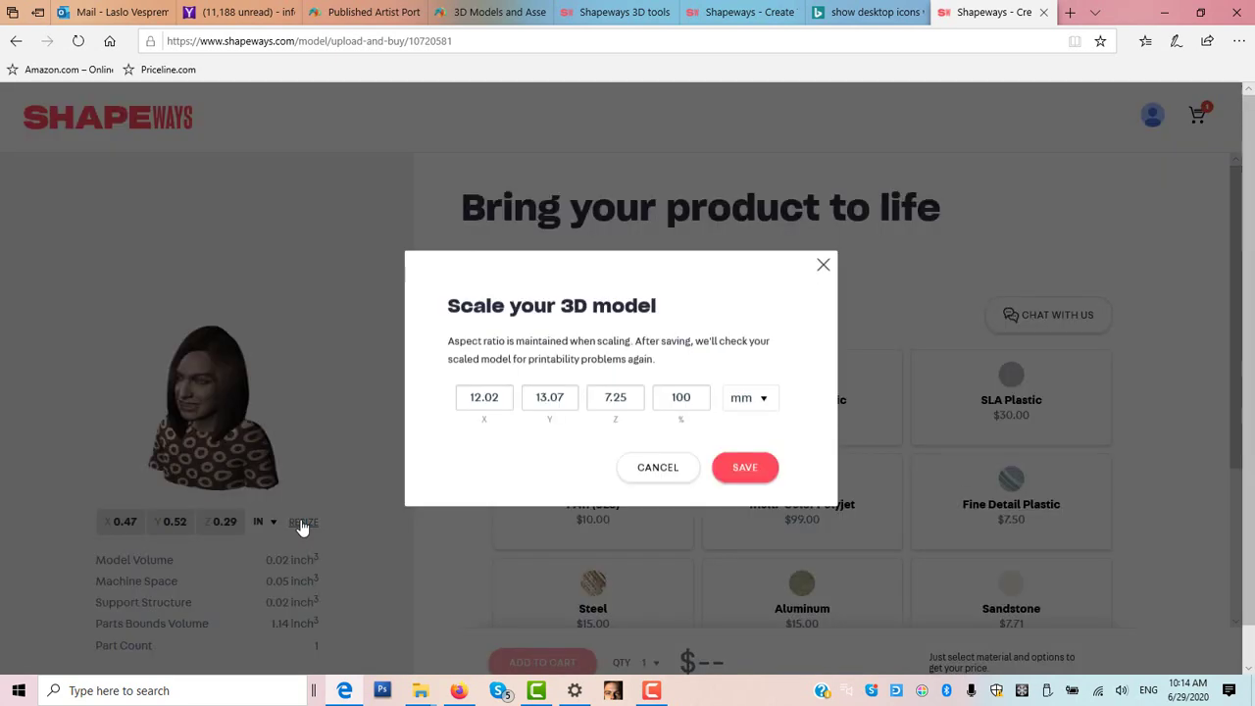
pyautogui.click(544, 400)
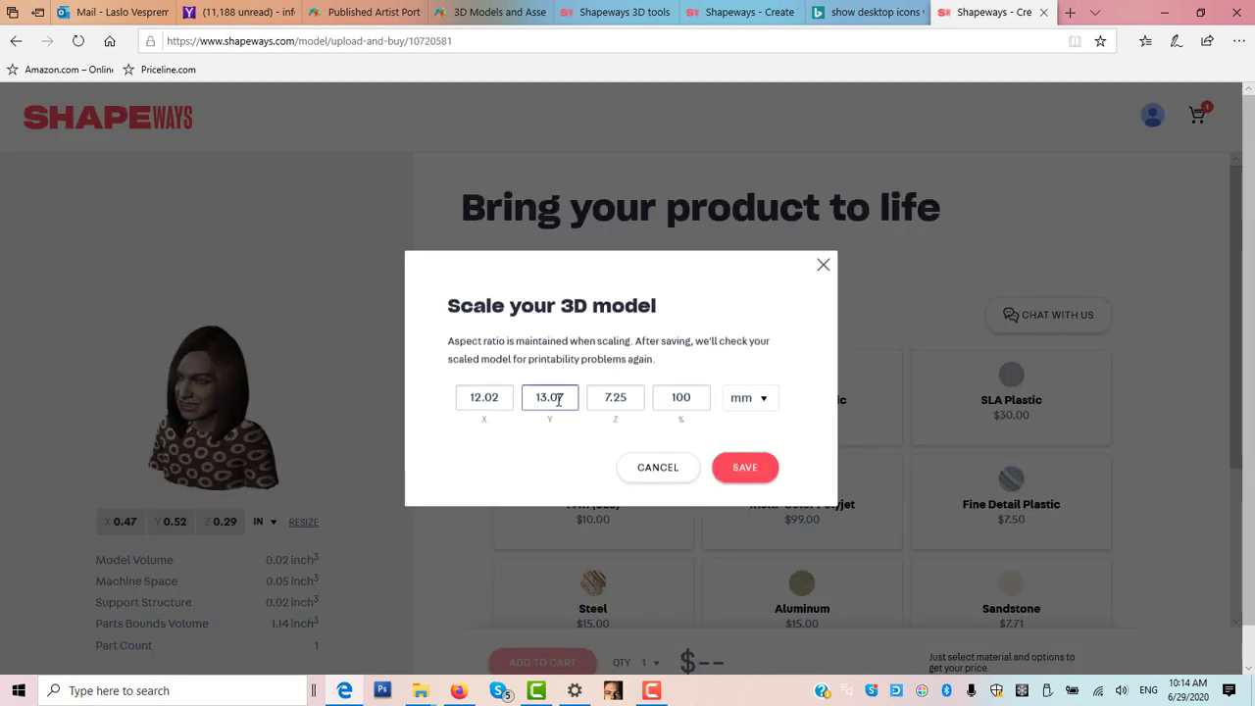
pyautogui.moveTo(572, 397); pyautogui.dragTo(535, 397)
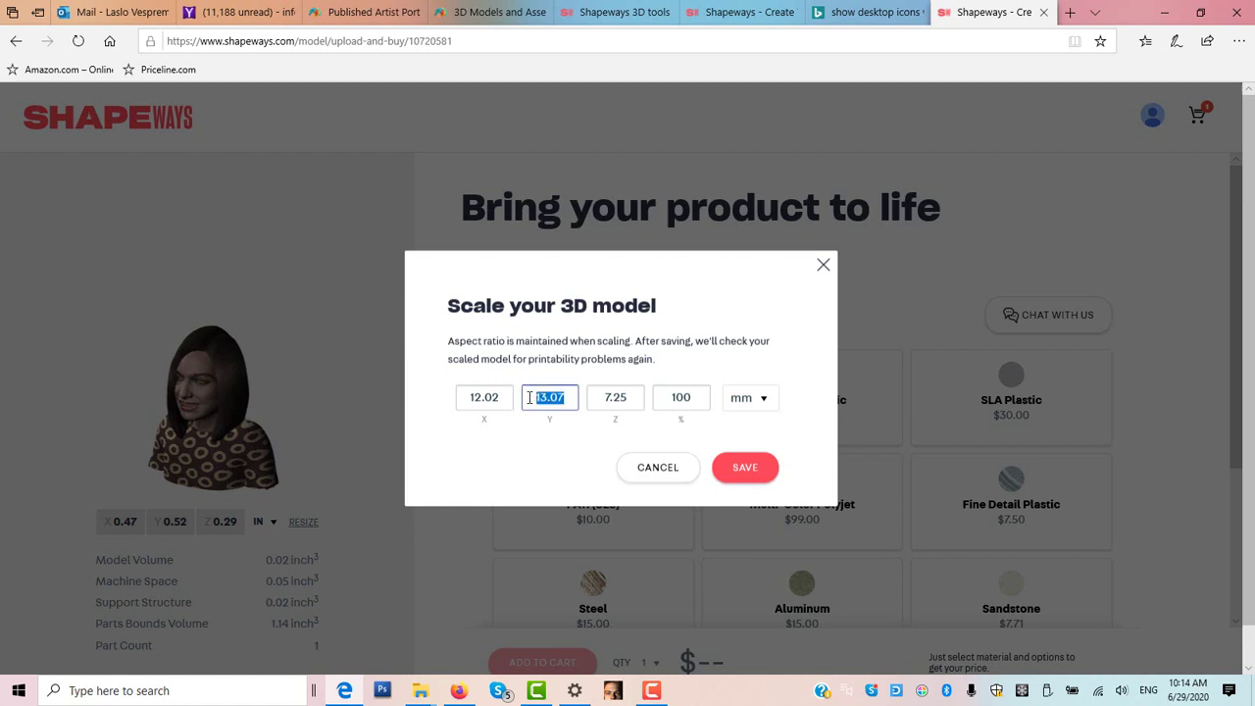
pyautogui.write('3')
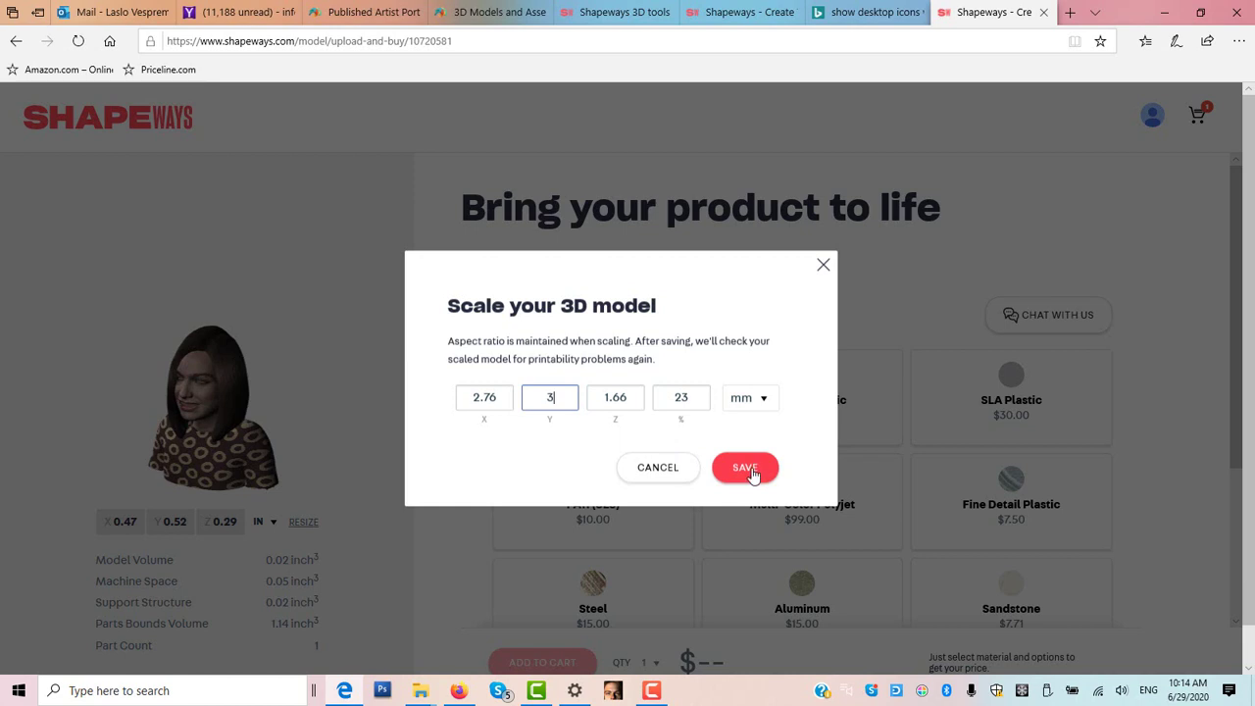
pyautogui.click(762, 406)
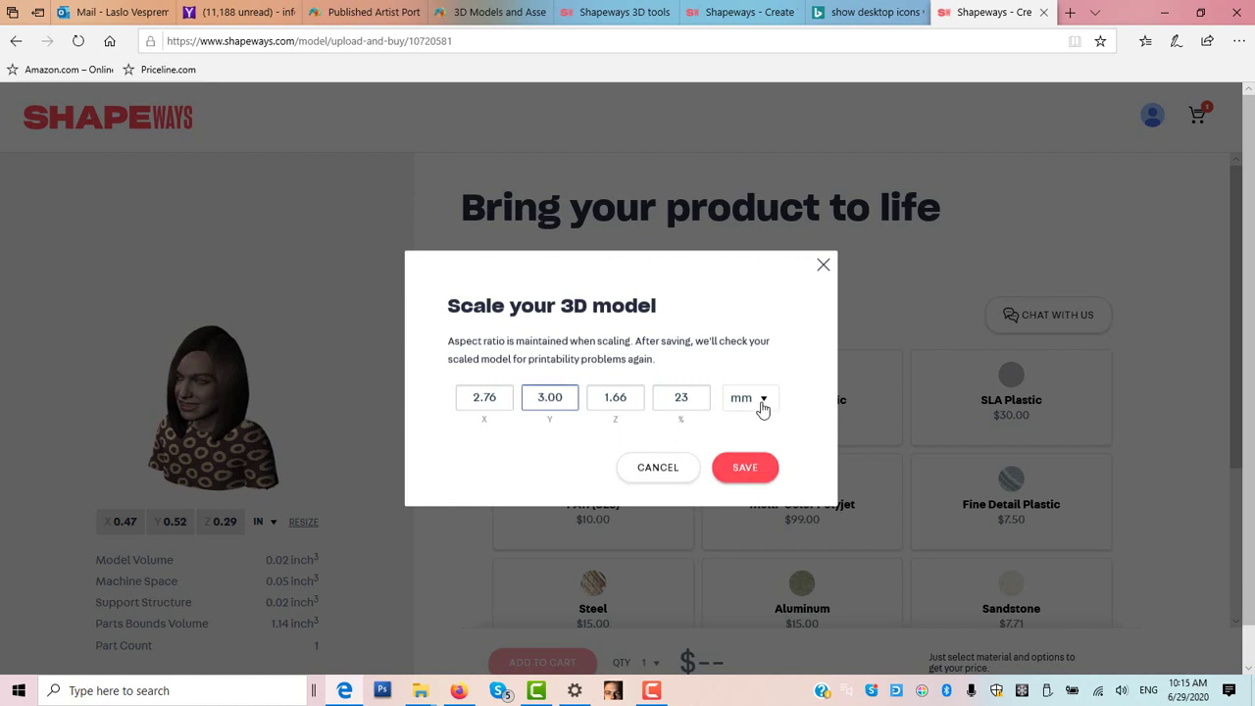
pyautogui.click(748, 502)
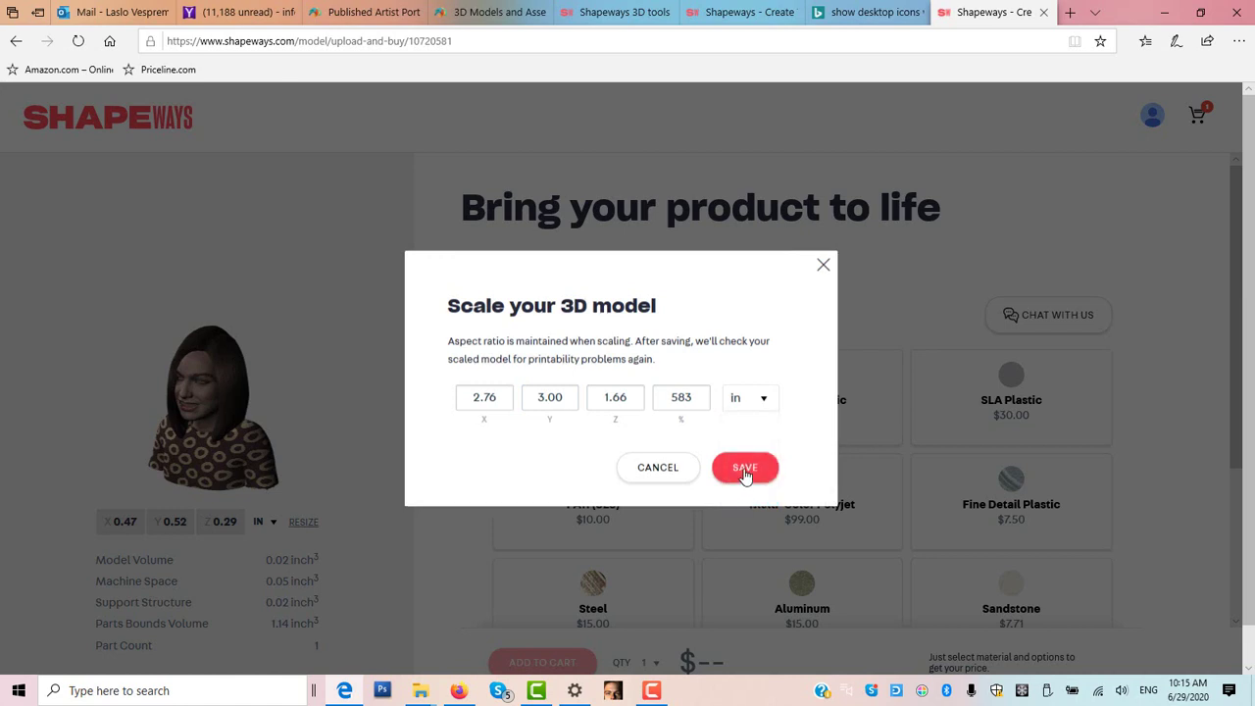
pyautogui.click(745, 469)
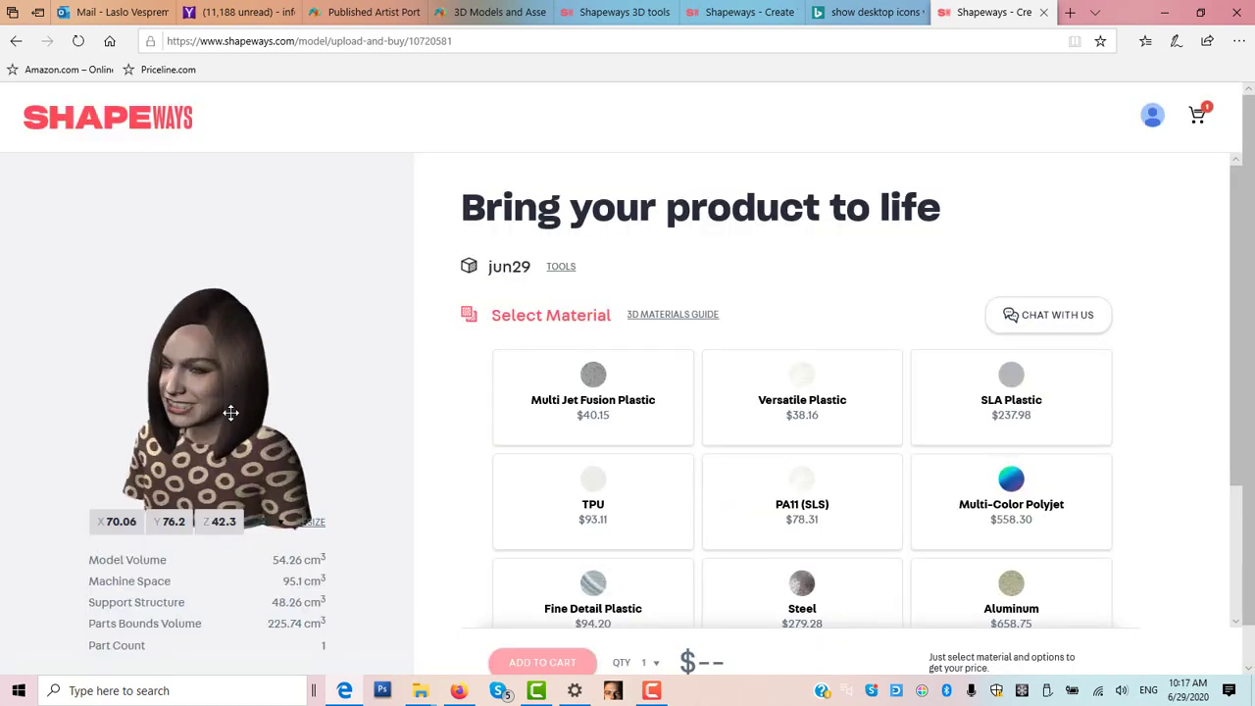
# Rotate the resized bust preview to face forward and display its dimensions in inches.
pyautogui.moveTo(231, 413); pyautogui.dragTo(268, 392)
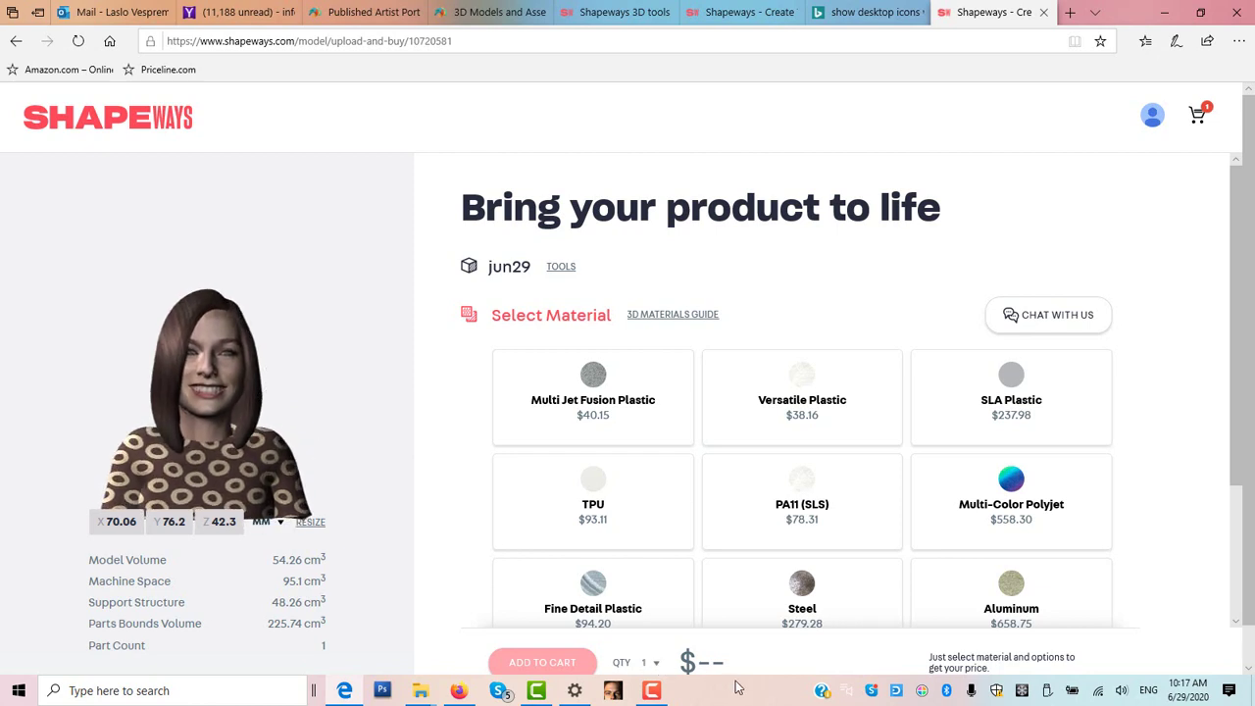
pyautogui.click(282, 528)
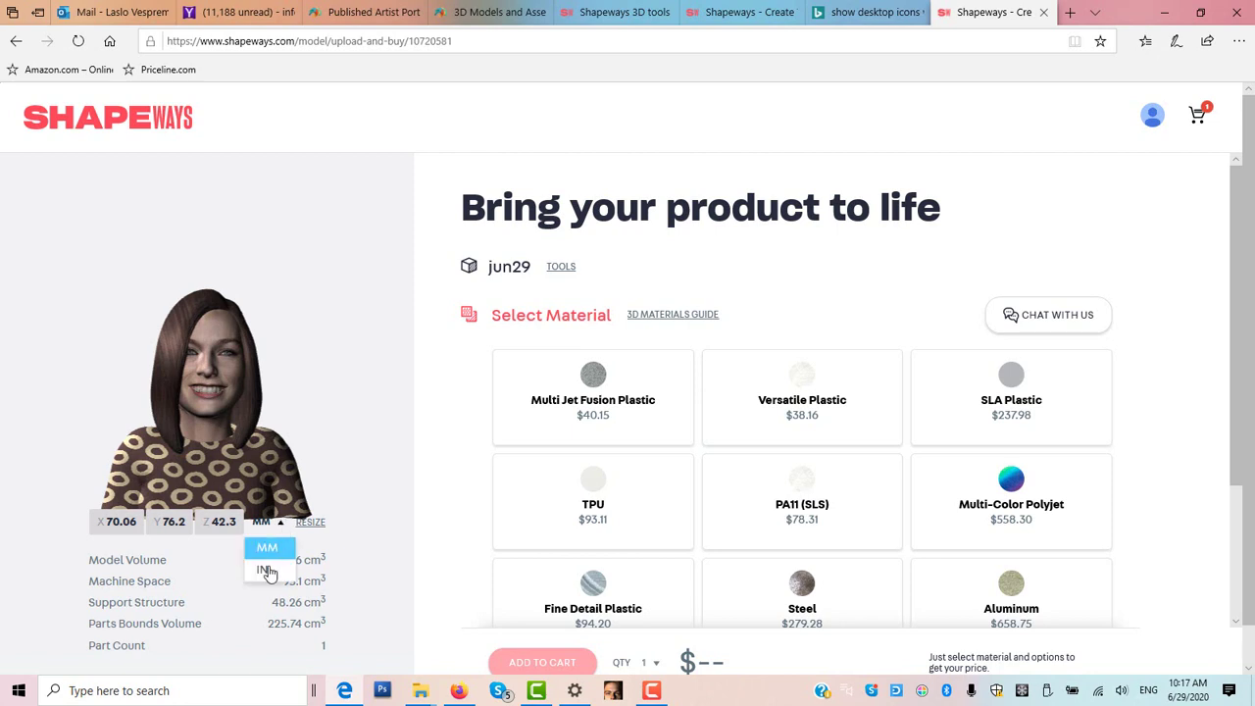
pyautogui.click(270, 579)
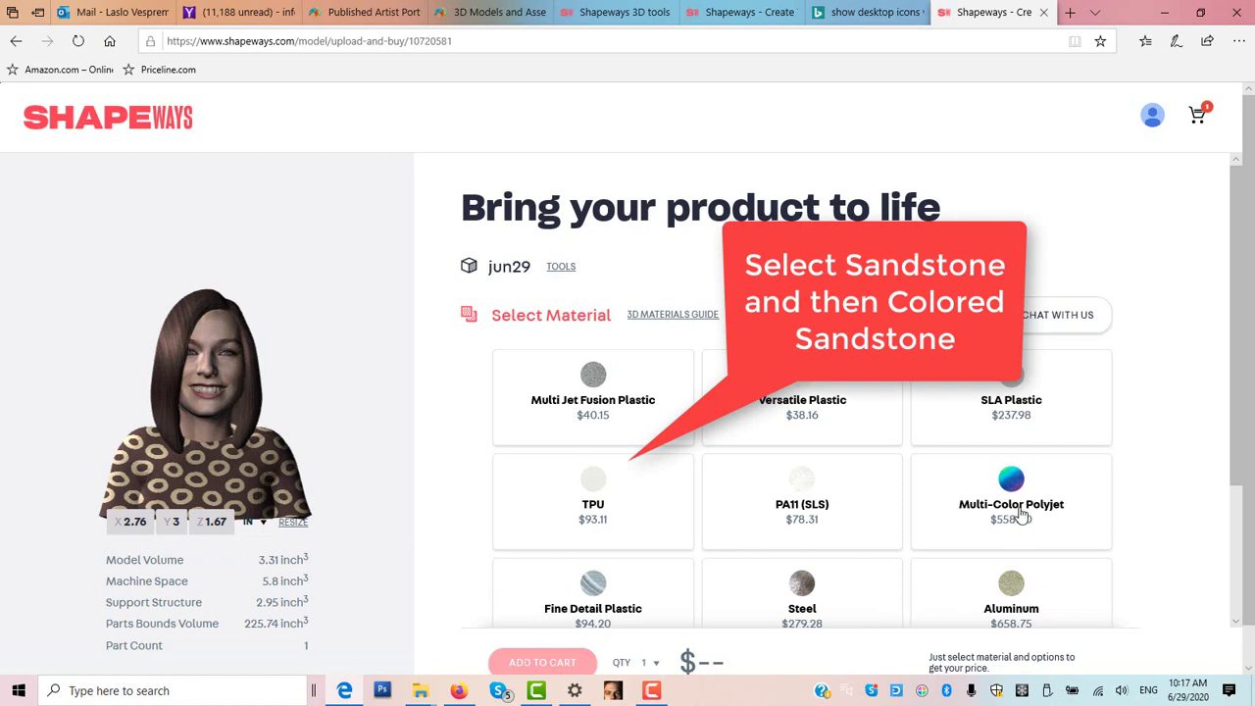
# Choose Sandstone as the print material for the bust and set its color option to Full Color.
pyautogui.scroll(-3, 1019, 517)
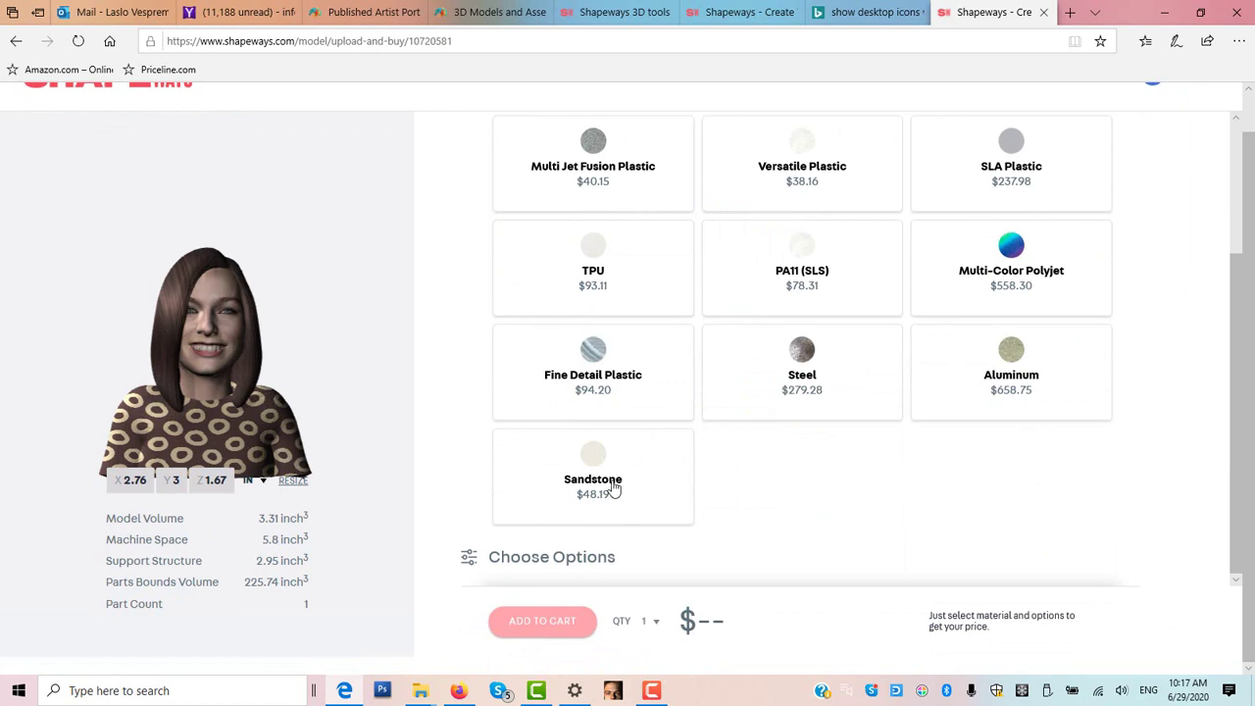
pyautogui.click(613, 487)
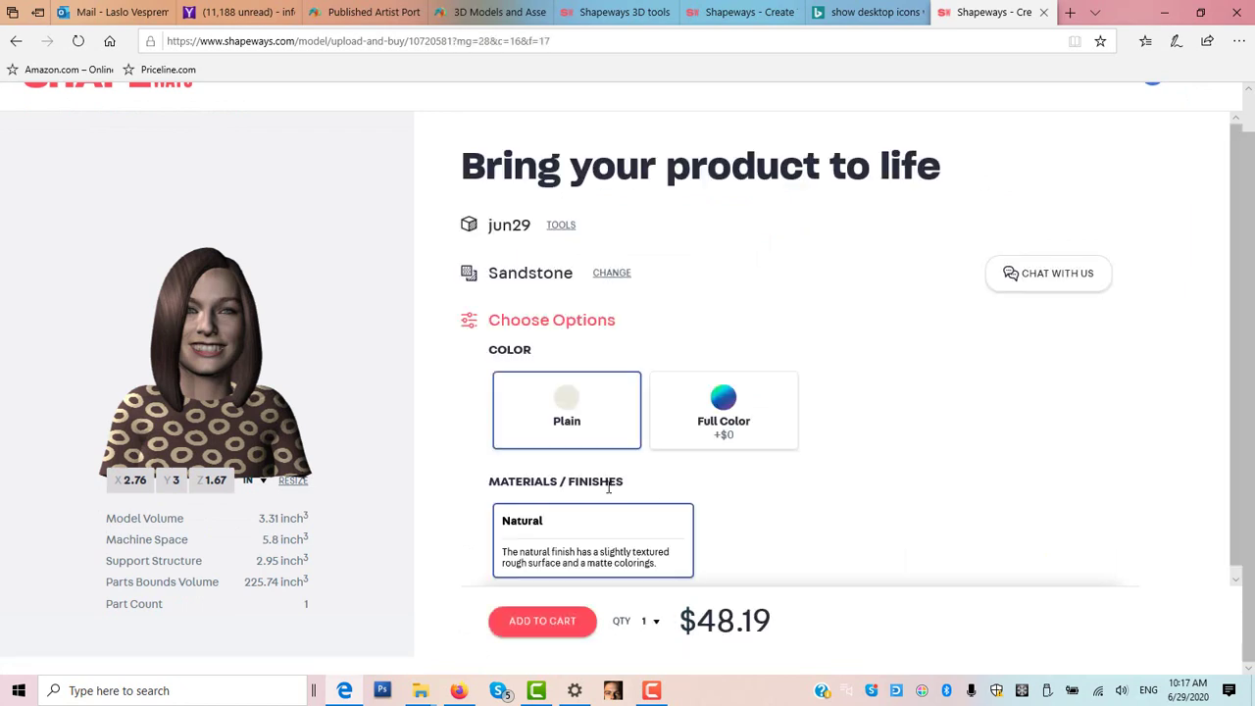
pyautogui.click(741, 422)
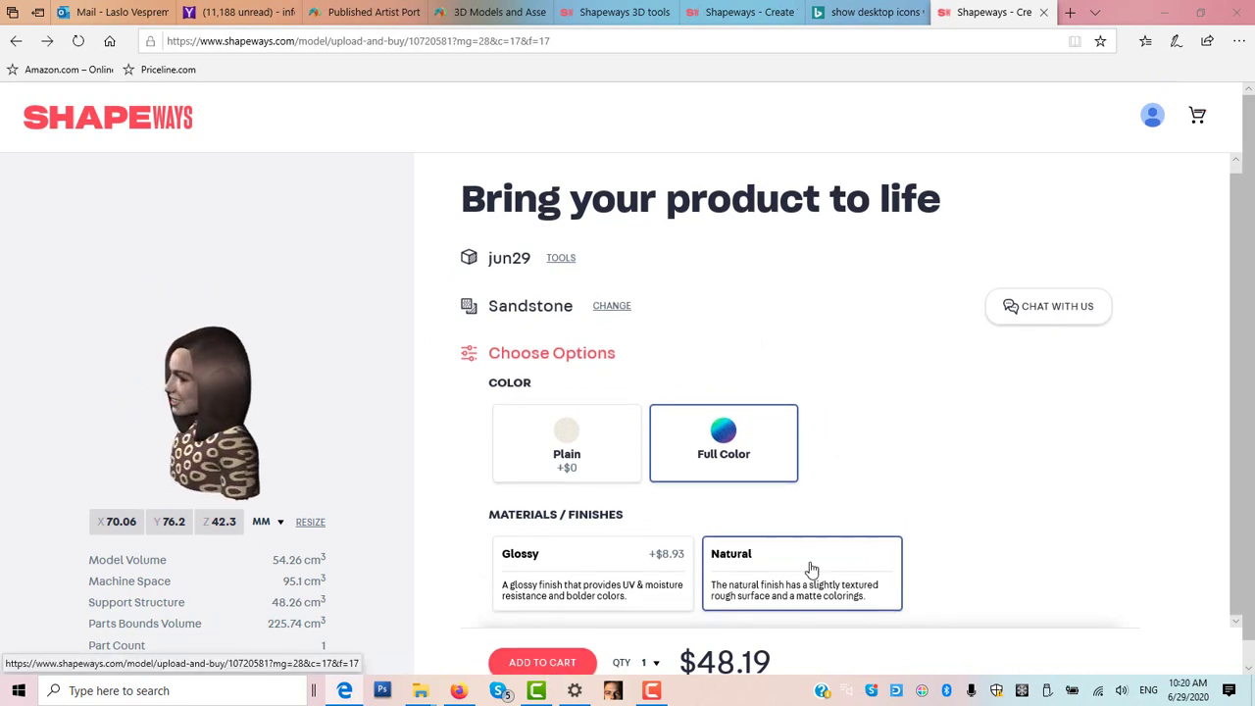
# Add one jun29 model in natural full-color sandstone to the cart and proceed to checkout.
pyautogui.scroll(-1, 1138, 471)
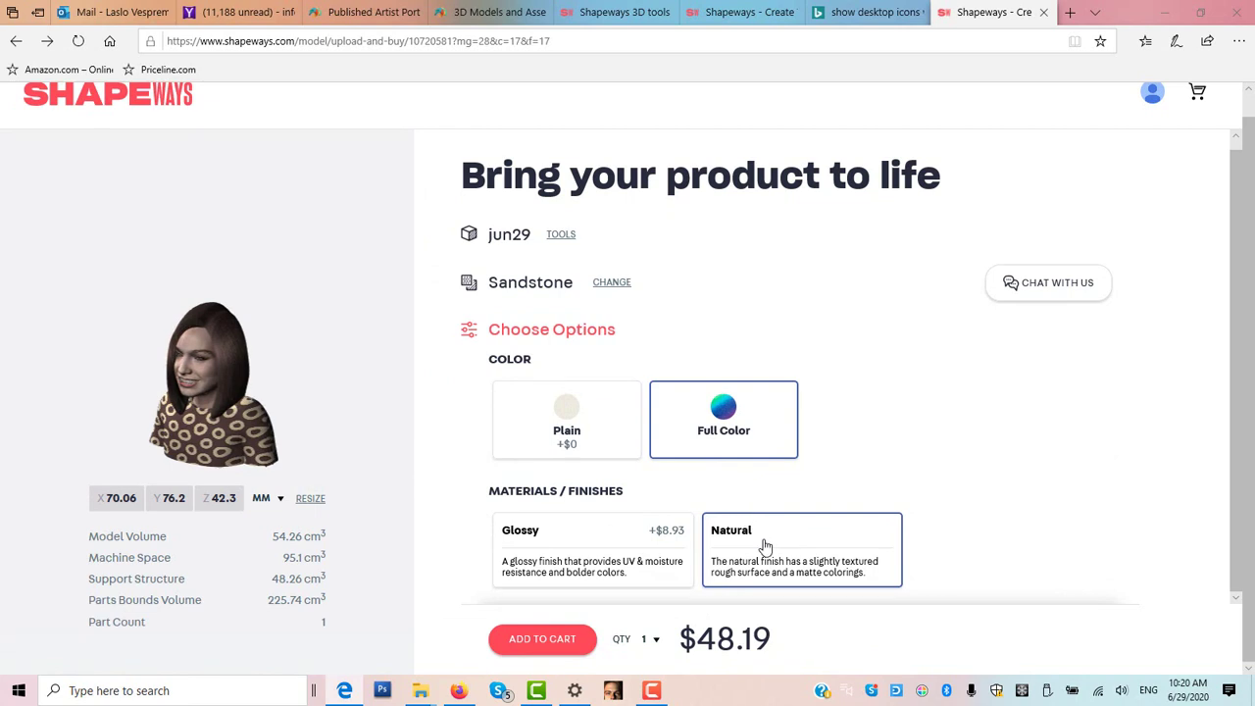
pyautogui.click(543, 639)
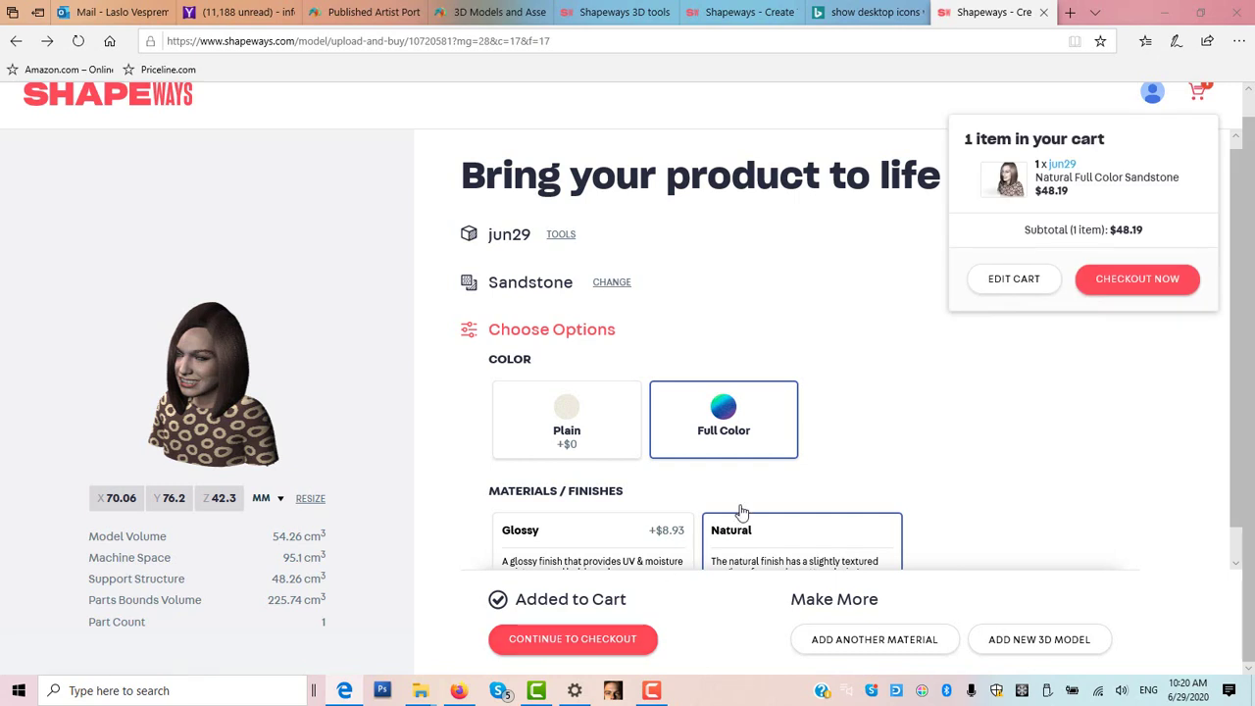
pyautogui.click(1138, 292)
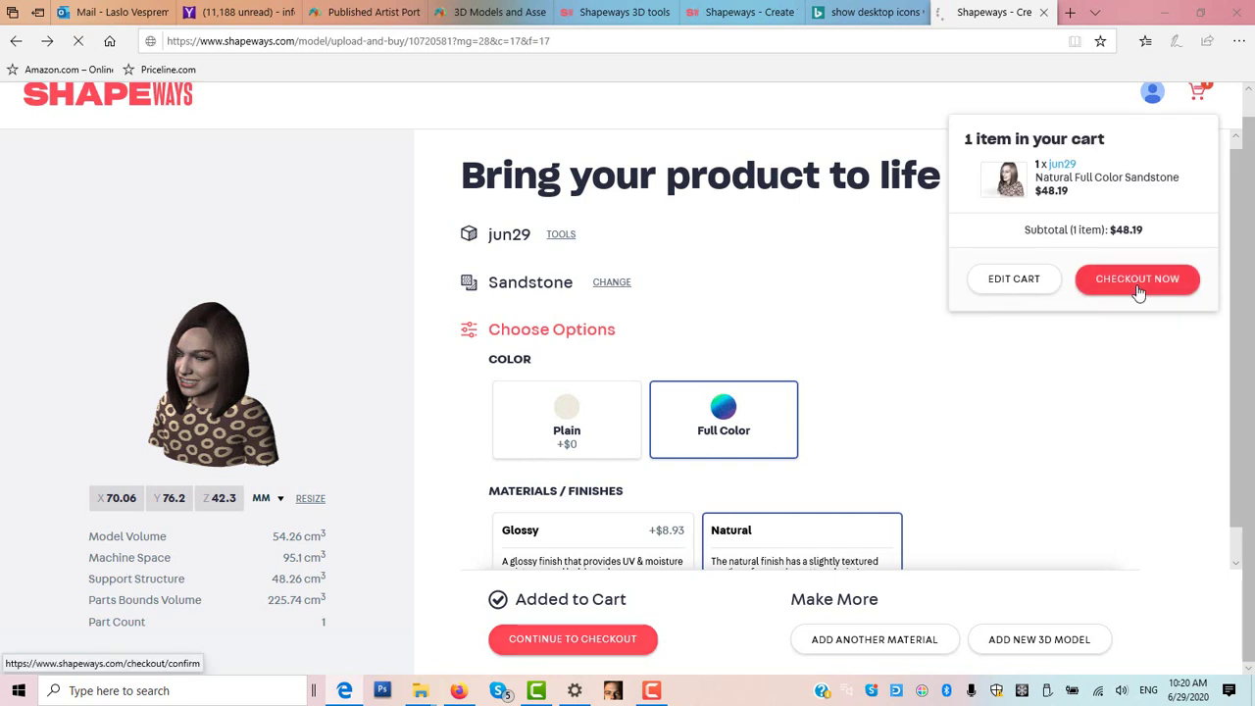